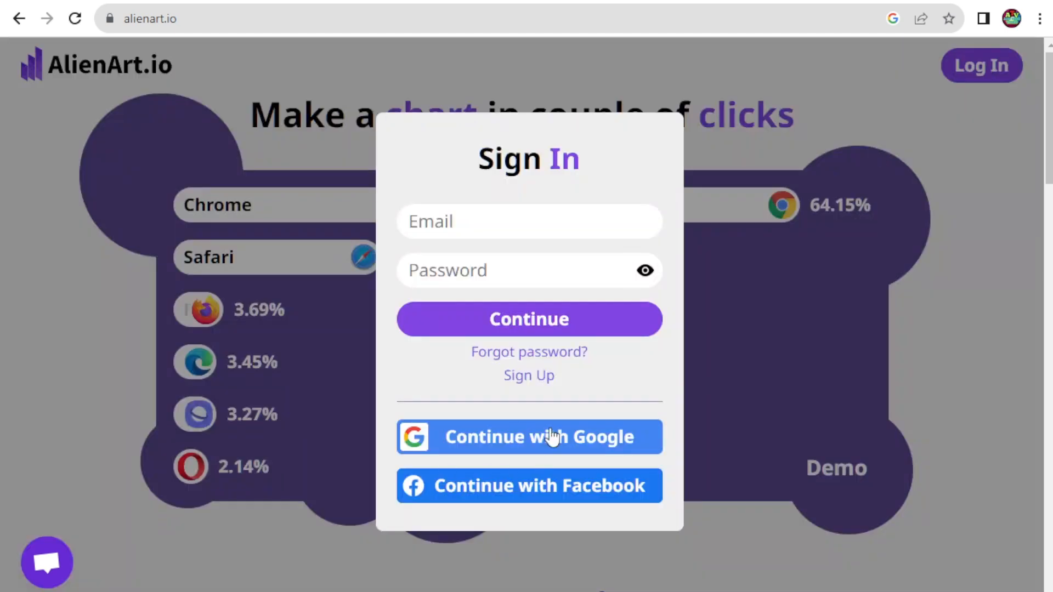
Sign in to the site with the Google account and start a new project.
{"action": "left_click", "coordinate": [553, 433]}
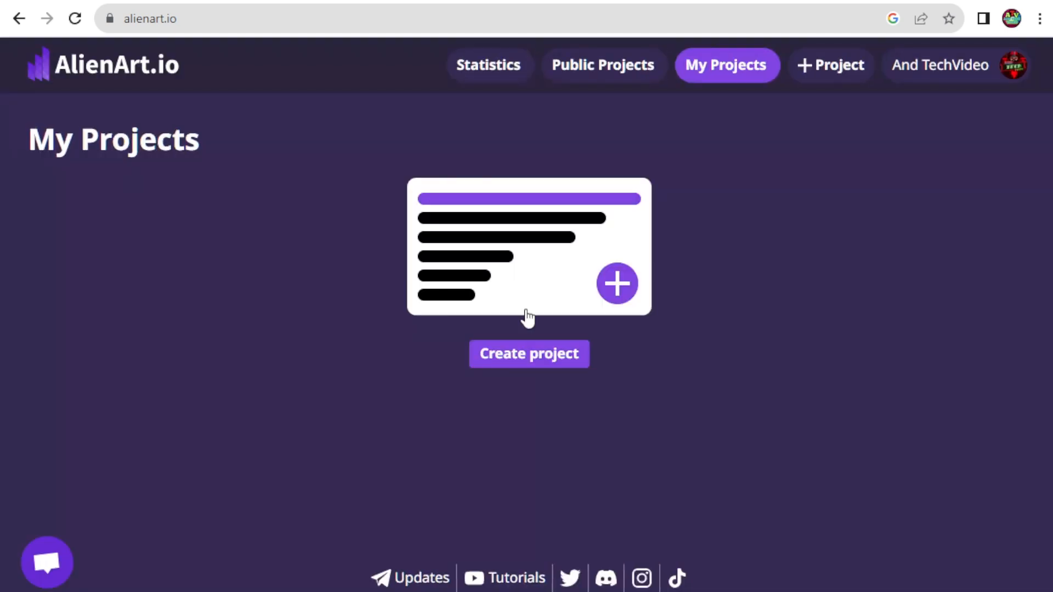
{"action": "left_click", "coordinate": [514, 358]}
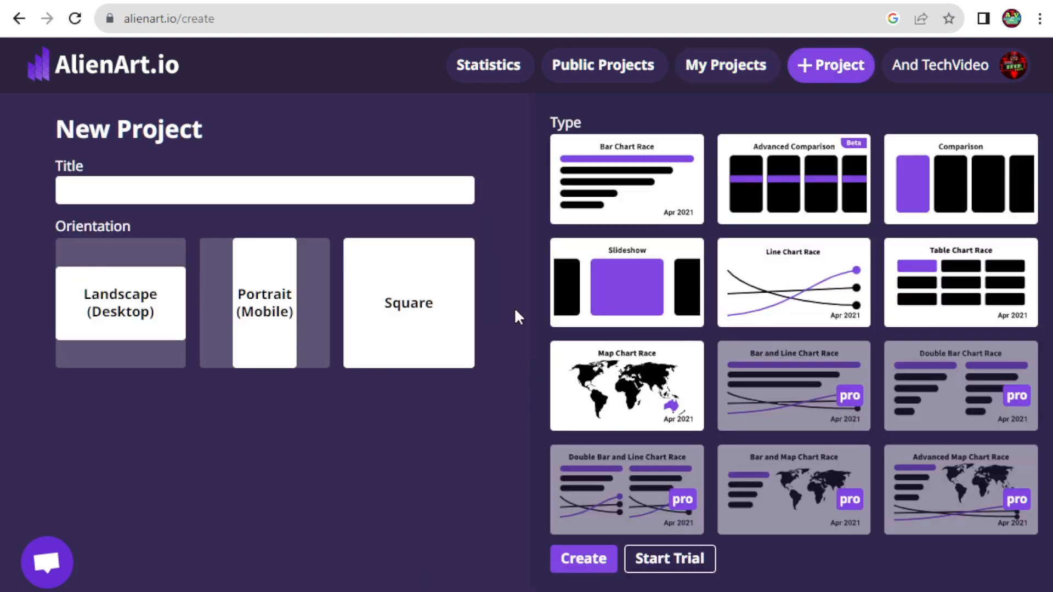
Create a landscape Comparison project titled "most subscribed youtube channel" and open its data table.
{"action": "left_click", "coordinate": [235, 192]}
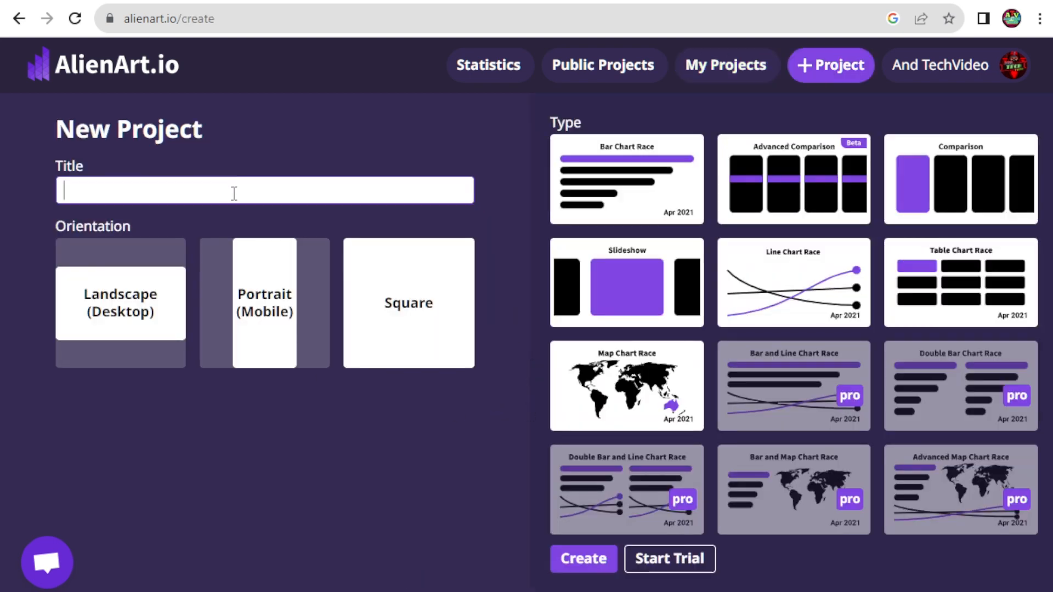
{"action": "type", "text": "most subscribed "}
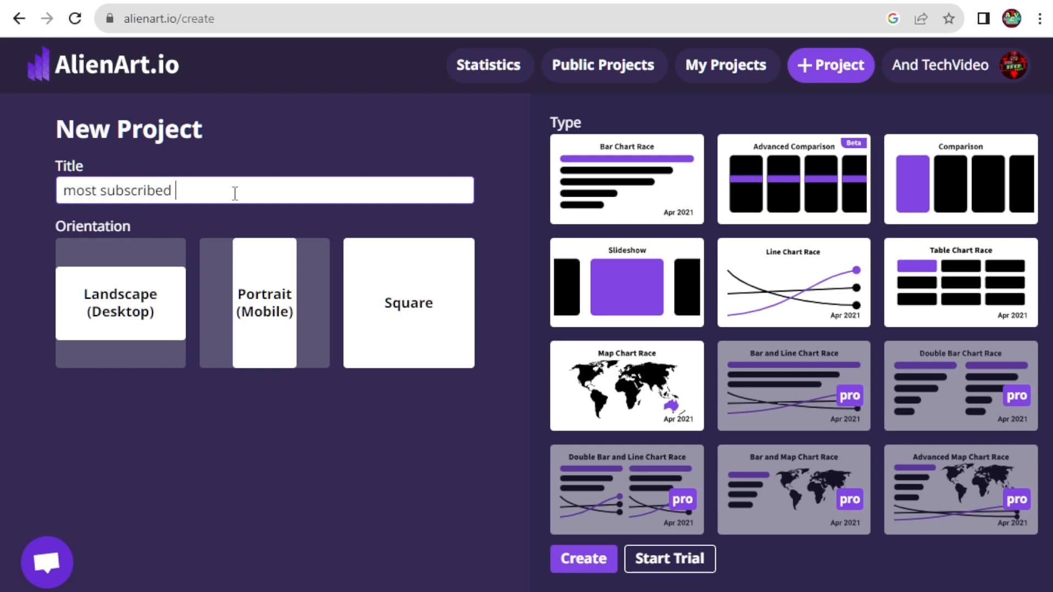
{"action": "type", "text": "youtube channel"}
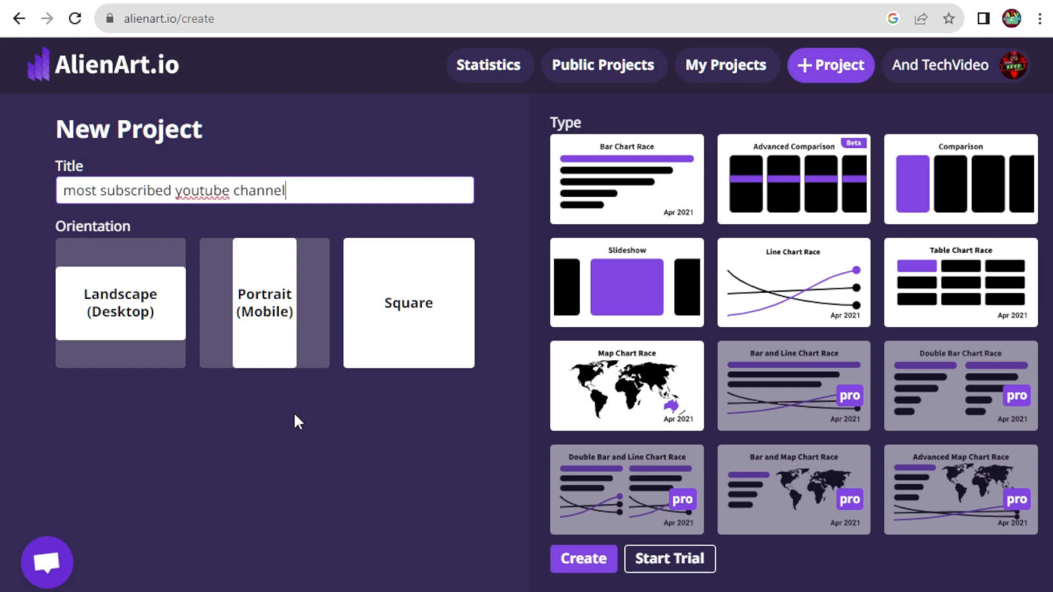
{"action": "left_click", "coordinate": [241, 134]}
{"action": "left_click", "coordinate": [120, 308]}
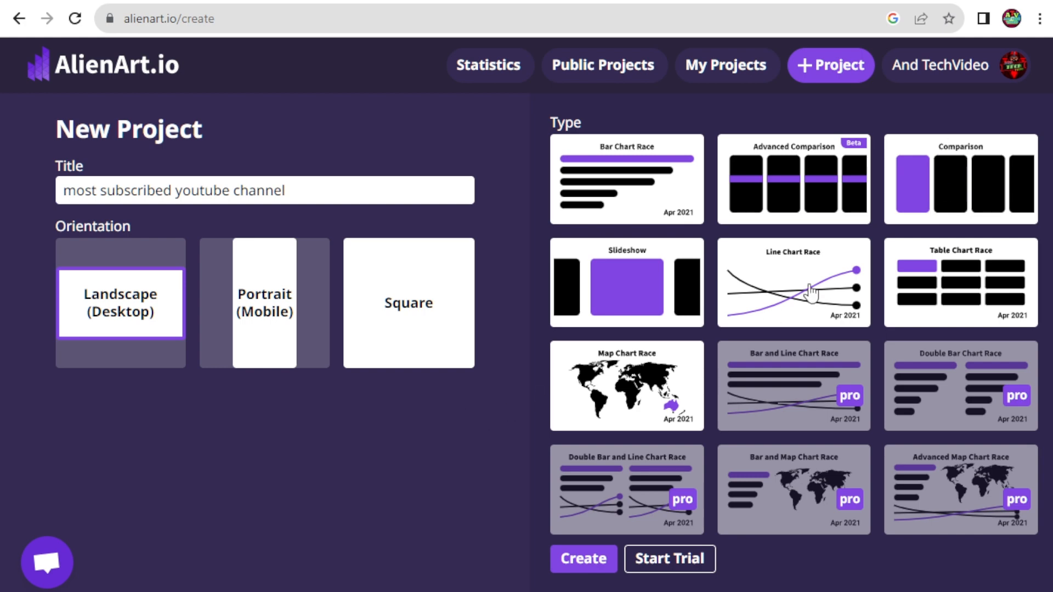
{"action": "left_click", "coordinate": [973, 191]}
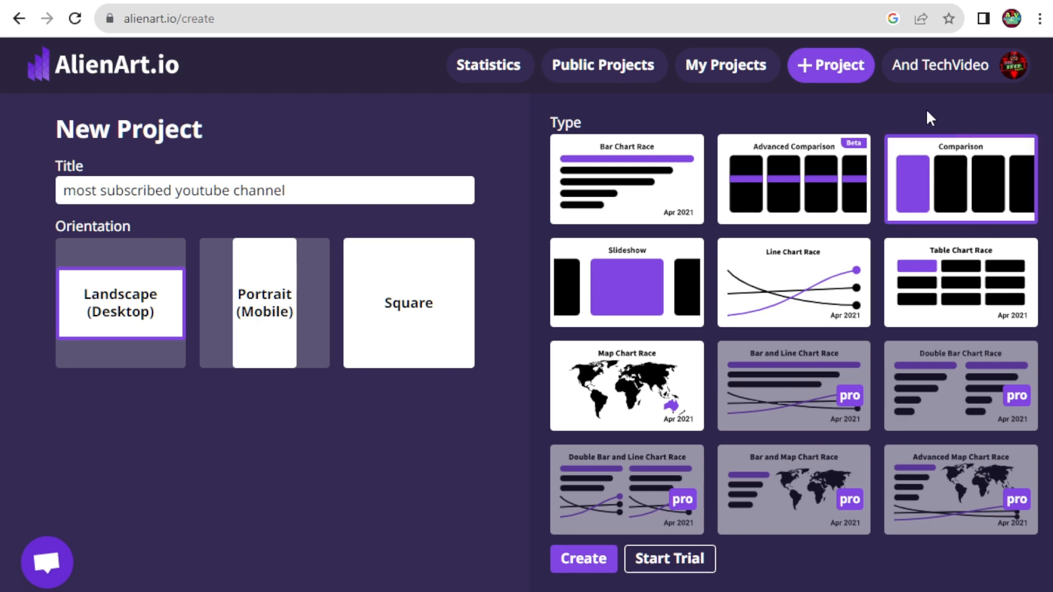
{"action": "left_click", "coordinate": [583, 560]}
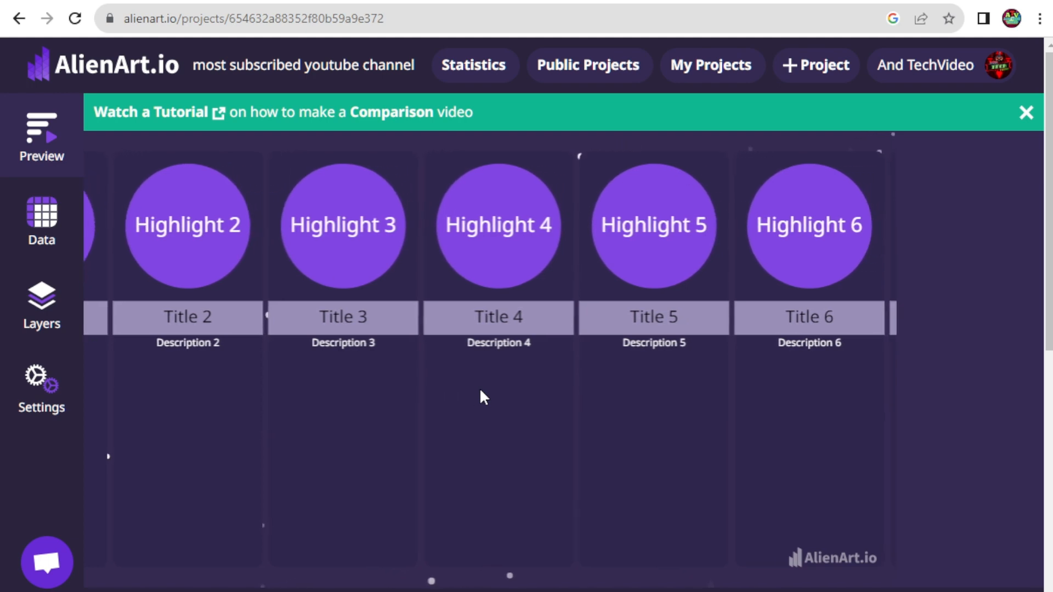
{"action": "left_click", "coordinate": [54, 214]}
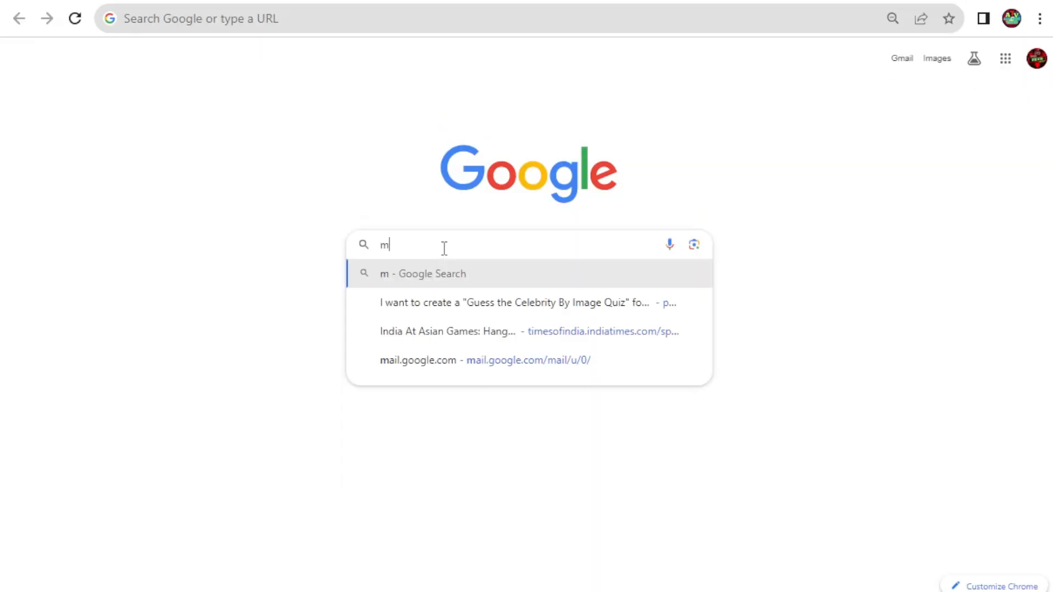
Search Google for "most subscribed youtube channel" and open Wikipedia's list of most-subscribed YouTube channels.
{"action": "type", "text": "ost sub"}
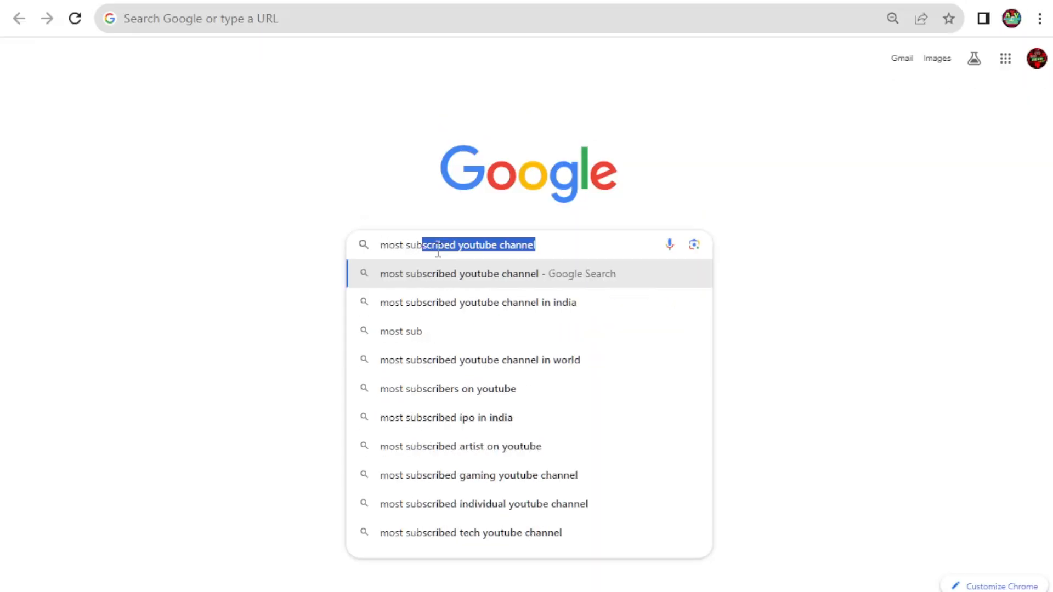
{"action": "left_click", "coordinate": [459, 272]}
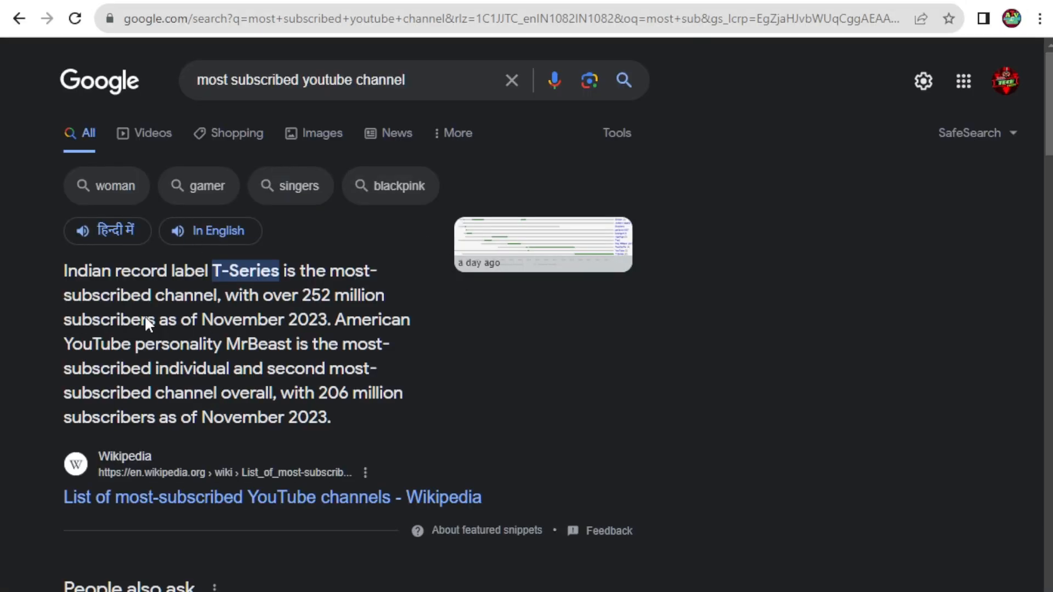
{"action": "scroll", "coordinate": [81, 316], "scroll_direction": "down", "scroll_amount": 2}
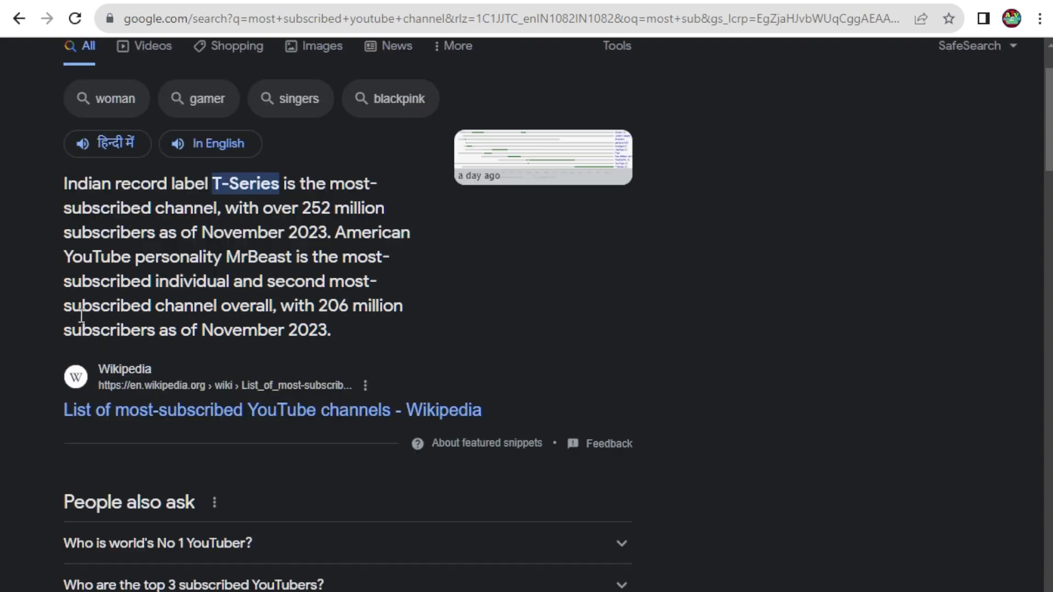
{"action": "left_click", "coordinate": [281, 418]}
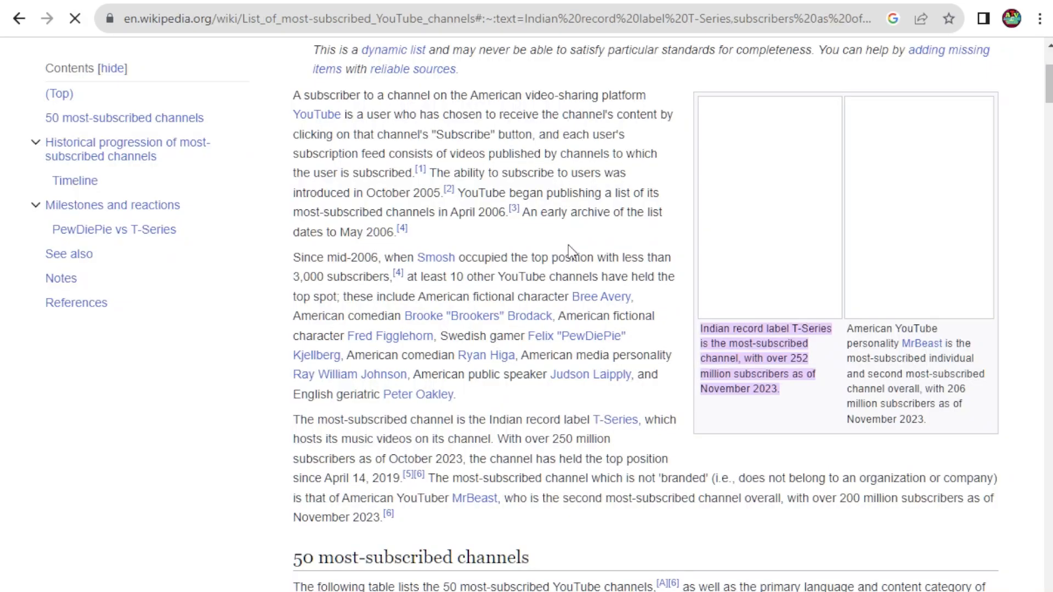
Copy "ChuChu TV" from rank 20 of the Wikipedia list into the Highlight cell of the AlienArt table's first row.
{"action": "scroll", "coordinate": [447, 248], "scroll_direction": "down", "scroll_amount": 10}
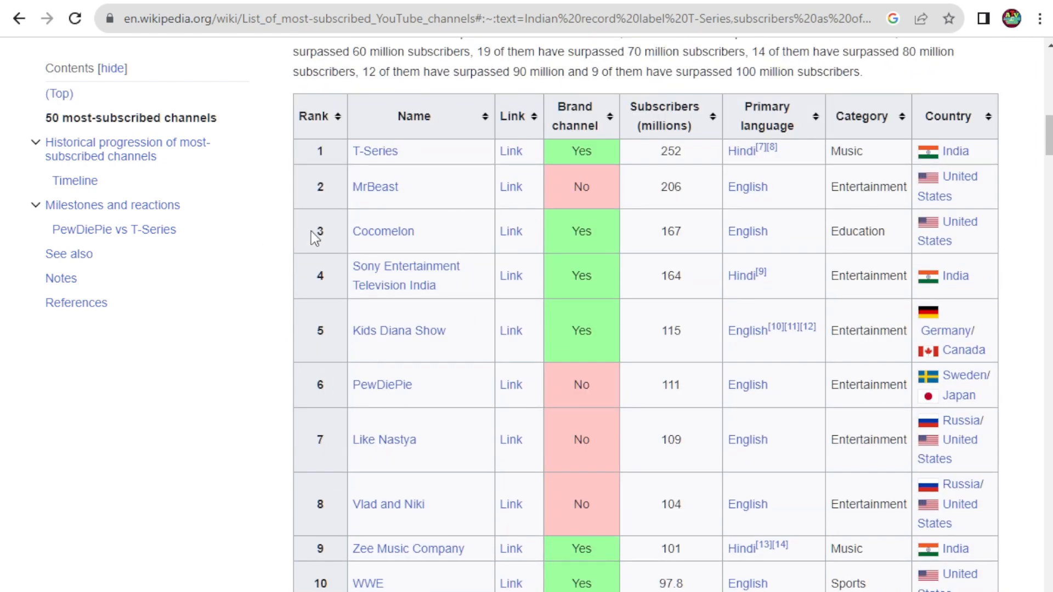
{"action": "scroll", "coordinate": [351, 235], "scroll_direction": "down", "scroll_amount": 5}
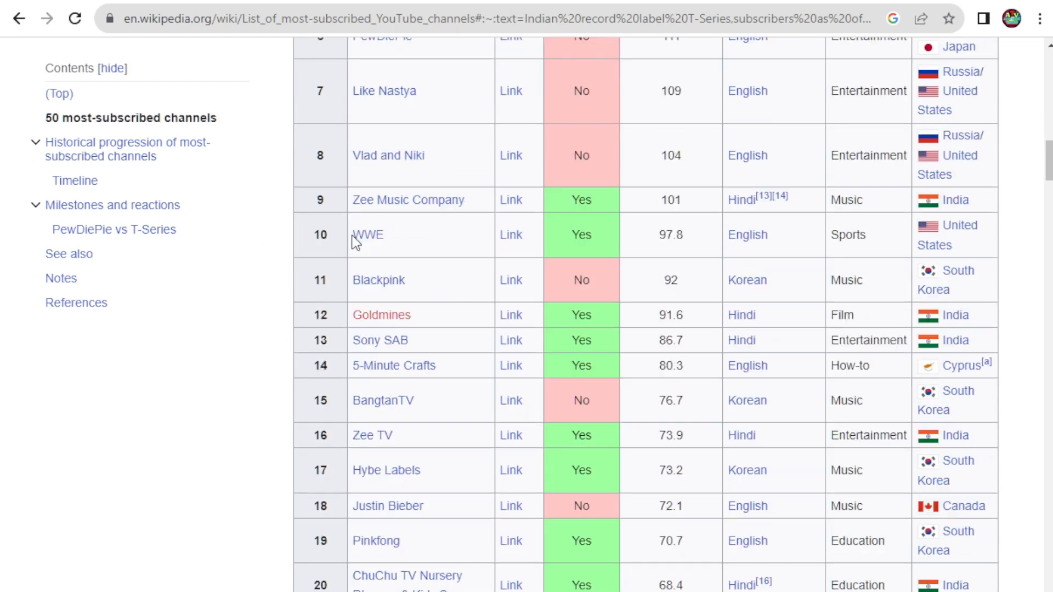
{"action": "scroll", "coordinate": [352, 239], "scroll_direction": "up", "scroll_amount": 5}
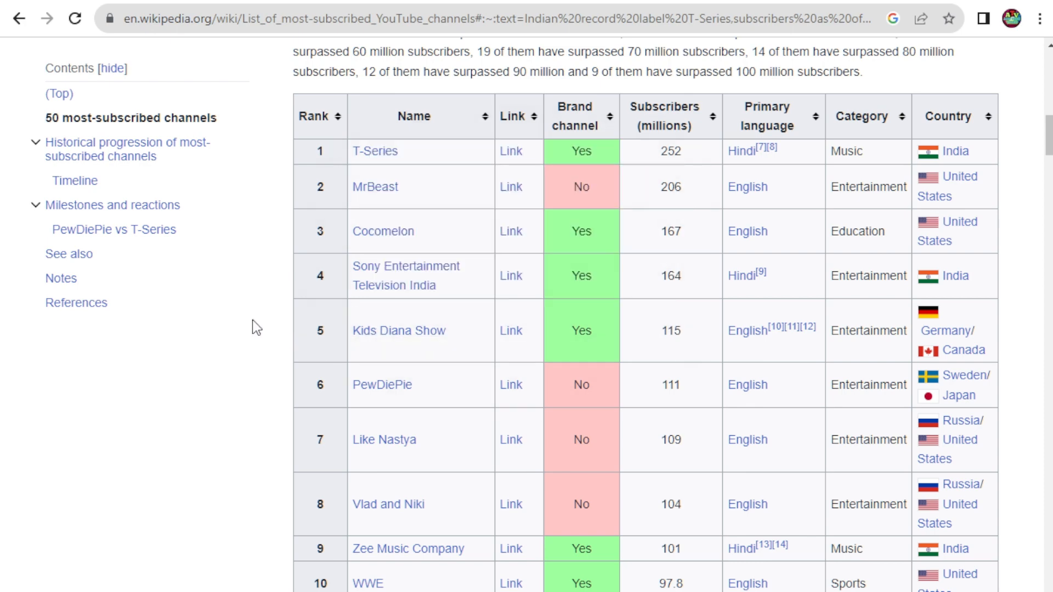
{"action": "scroll", "coordinate": [252, 320], "scroll_direction": "down", "scroll_amount": 10}
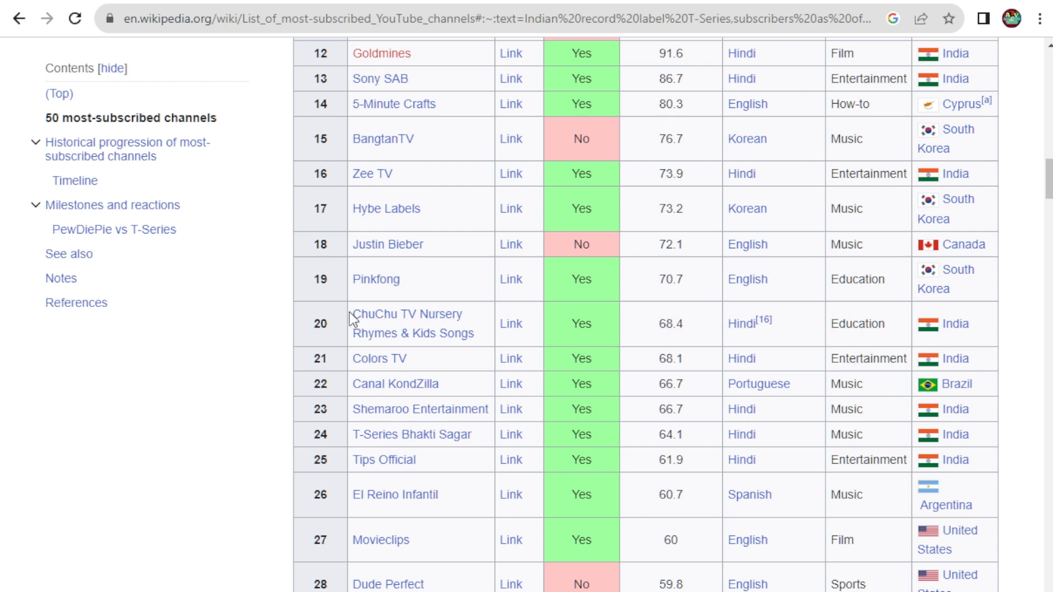
{"action": "left_click_drag", "start_coordinate": [351, 318], "coordinate": [418, 310]}
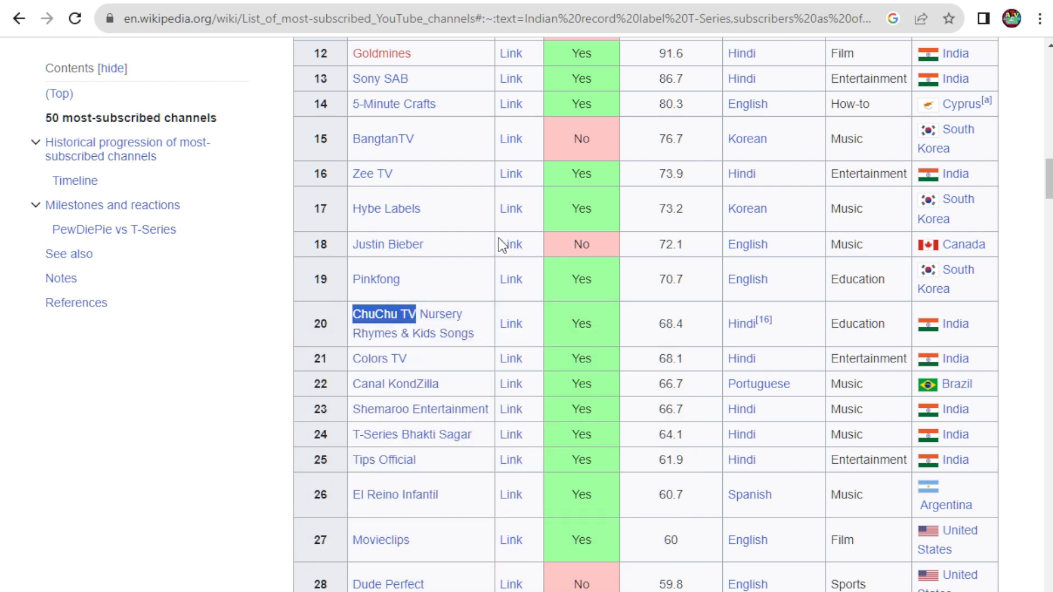
{"action": "key", "text": "ctrl+Tab"}
{"action": "left_click", "coordinate": [118, 182]}
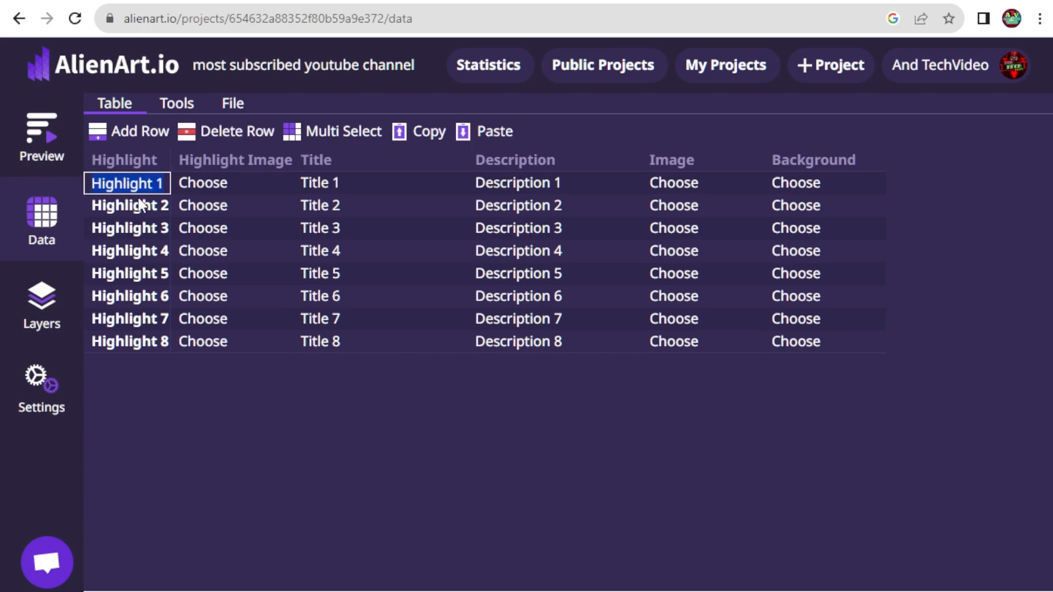
Copy ChuChu TV's subscriber figure from Wikipedia and set the first row's Title to "68.4 M".
{"action": "key", "text": "ctrl+Tab"}
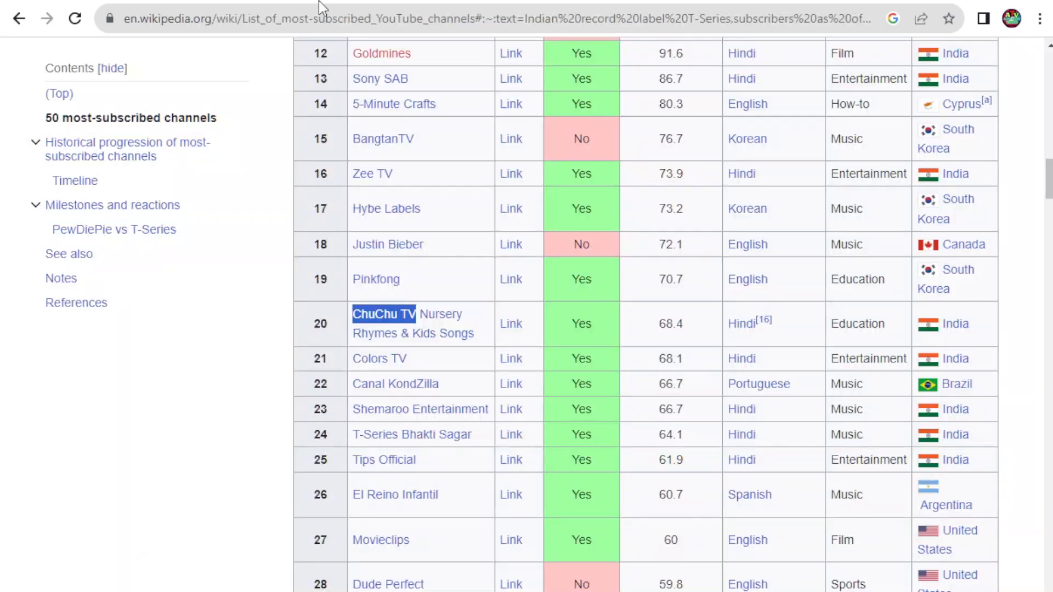
{"action": "double_click", "coordinate": [680, 324]}
{"action": "key", "text": "ctrl+c"}
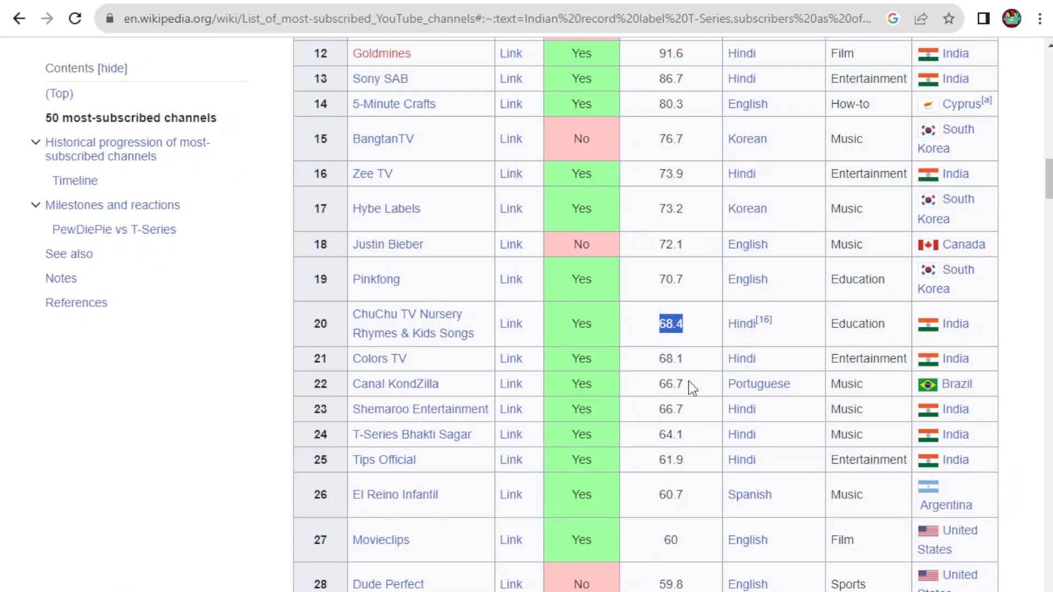
{"action": "key", "text": "ctrl+Tab"}
{"action": "left_click", "coordinate": [352, 186]}
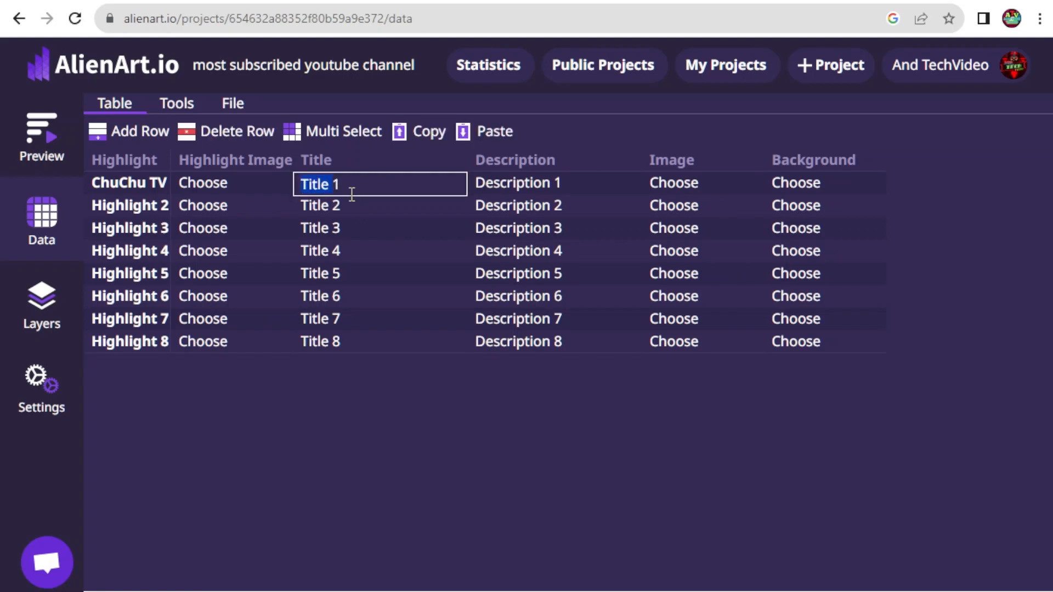
{"action": "key", "text": "ctrl+a"}
{"action": "key", "text": "ctrl+v"}
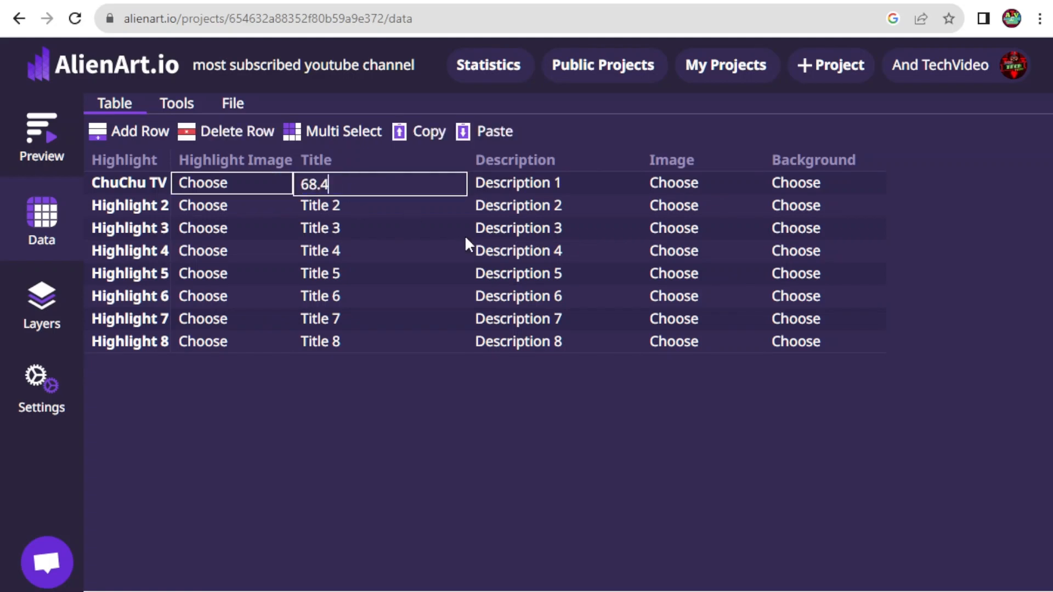
{"action": "type", "text": "M"}
Copy the rank 19 channel name from Wikipedia and set the second row's Highlight to "Pinkfong".
{"action": "key", "text": "ctrl+shift+Tab"}
{"action": "left_click_drag", "start_coordinate": [353, 279], "coordinate": [400, 280]}
{"action": "key", "text": "ctrl+c"}
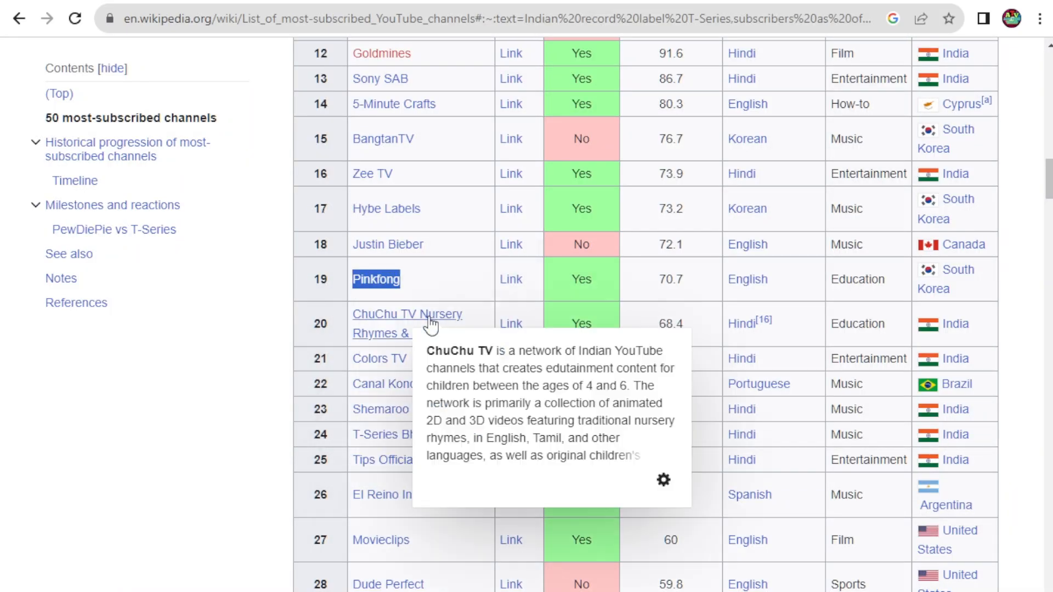
{"action": "key", "text": "ctrl+Tab"}
{"action": "left_click", "coordinate": [142, 202]}
{"action": "key", "text": "ctrl+a"}
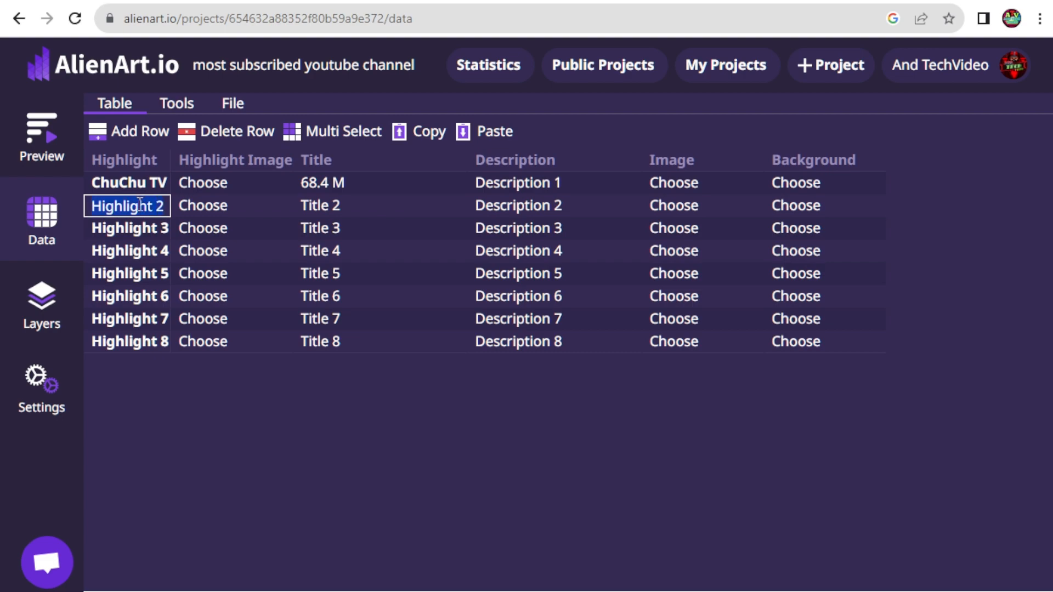
{"action": "key", "text": "BackSpace"}
{"action": "key", "text": "ctrl+v"}
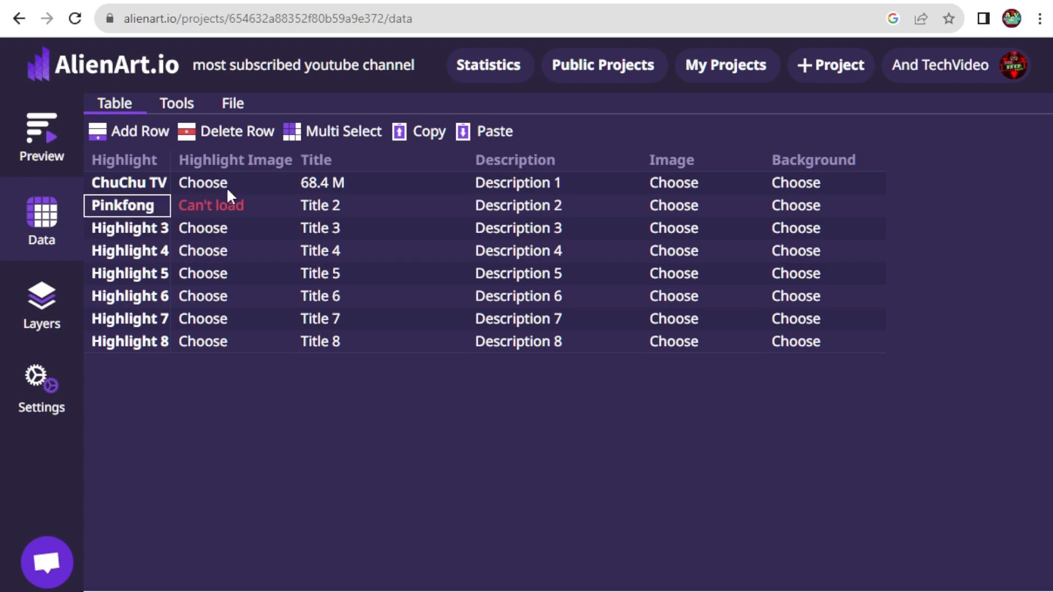
Copy Pinkfong's subscriber figure from Wikipedia and set the second row's Title to "70.7 M".
{"action": "key", "text": "ctrl+shift+Tab"}
{"action": "left_click_drag", "start_coordinate": [657, 280], "coordinate": [690, 285]}
{"action": "key", "text": "ctrl+c"}
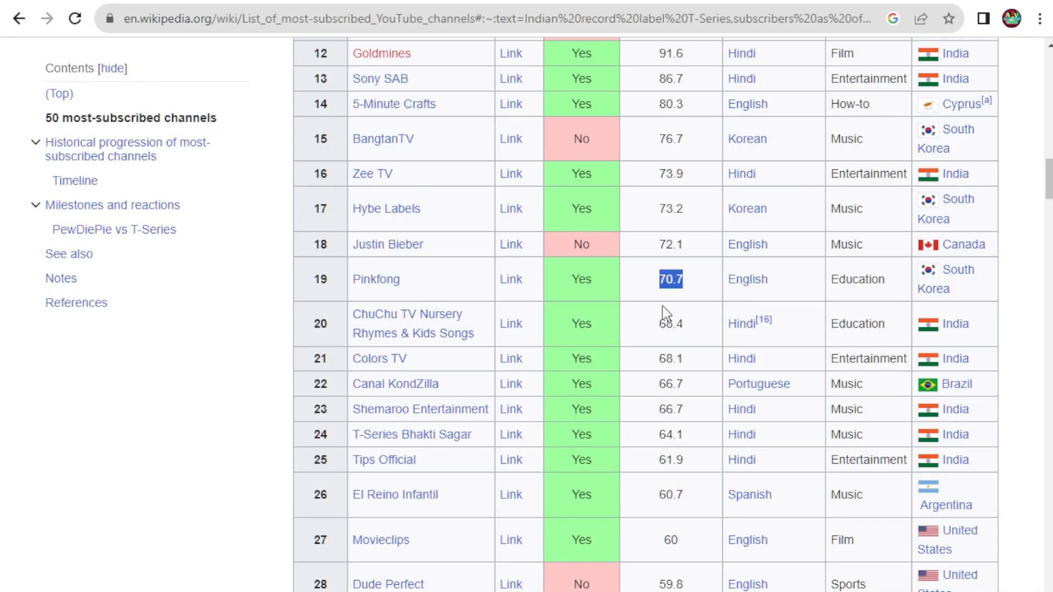
{"action": "key", "text": "ctrl+Tab"}
{"action": "left_click", "coordinate": [321, 206]}
{"action": "left_click", "coordinate": [318, 204]}
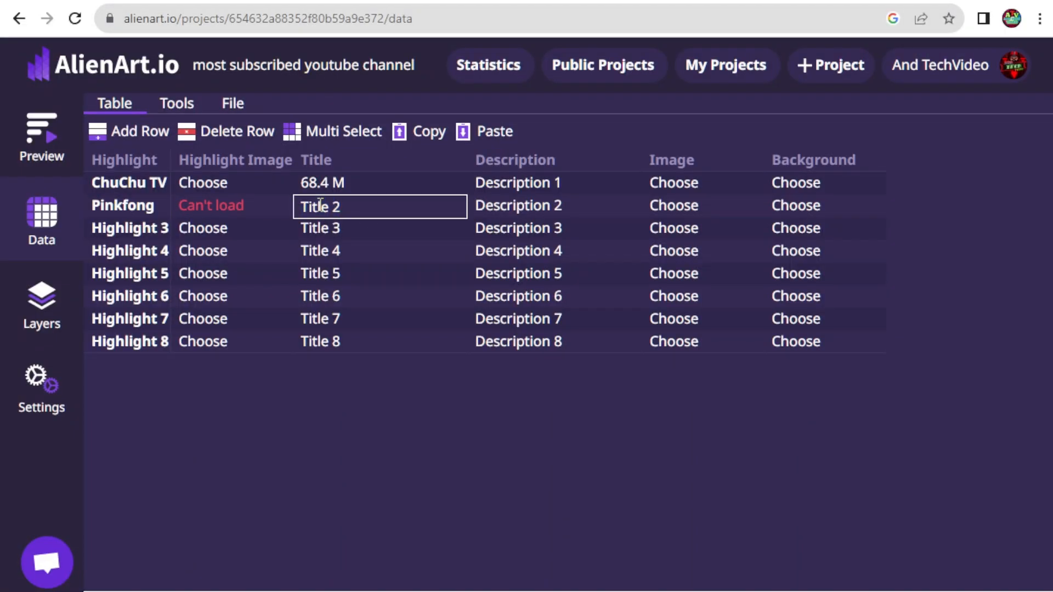
{"action": "key", "text": "ctrl+v"}
{"action": "key", "text": "ctrl+a"}
{"action": "key", "text": "ctrl+v"}
{"action": "type", "text": "M"}
Copy the rank 18 channel name from Wikipedia and set the third row's Highlight to "Justin Bieber".
{"action": "key", "text": "ctrl+shift+Tab"}
{"action": "left_click_drag", "start_coordinate": [425, 244], "coordinate": [353, 245]}
{"action": "key", "text": "ctrl+Tab"}
{"action": "double_click", "coordinate": [130, 228]}
{"action": "type", "text": "Justin Bieber"}
Copy Justin Bieber's subscriber figure from Wikipedia and set the third row's Title to "72.1 M".
{"action": "key", "text": "ctrl+shift+Tab"}
{"action": "left_click_drag", "start_coordinate": [658, 245], "coordinate": [686, 245]}
{"action": "key", "text": "ctrl+Tab"}
{"action": "left_click", "coordinate": [351, 233]}
{"action": "type", "text": "72.1"}
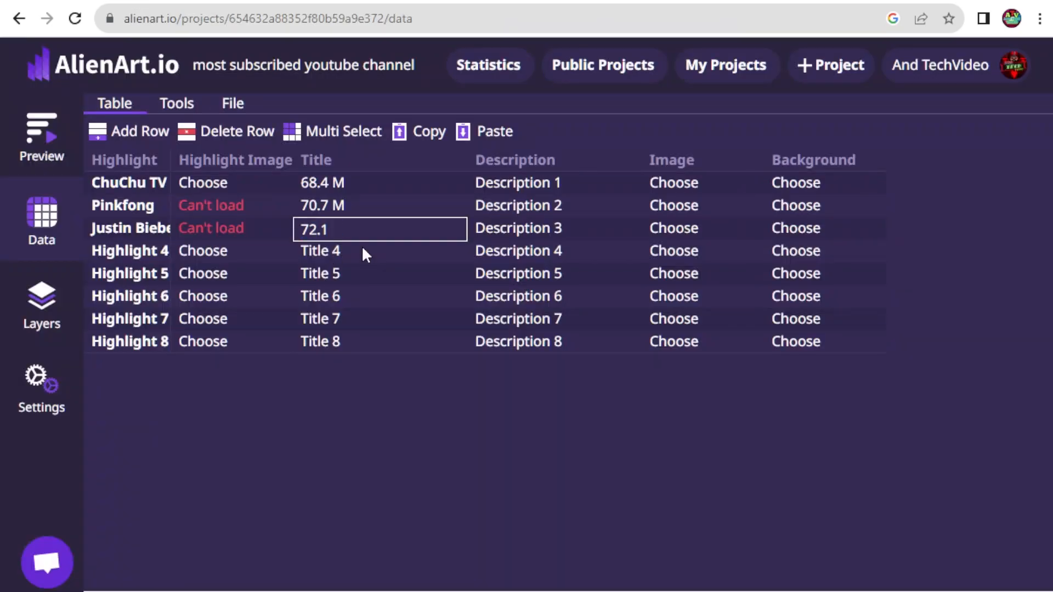
{"action": "type", "text": "M"}
Fill the fourth row with Highlight "Hybe Labels" and Title "73.2 M".
{"action": "left_click", "coordinate": [145, 254]}
{"action": "type", "text": "Hybe Labels"}
{"action": "left_click", "coordinate": [343, 254]}
{"action": "key", "text": "ctrl+a"}
{"action": "type", "text": "73.2"}
{"action": "type", "text": "M"}
Fill the fifth row from the Wikipedia list with Highlight "Zee TV" and Title "73.9 M".
{"action": "left_click", "coordinate": [332, 1]}
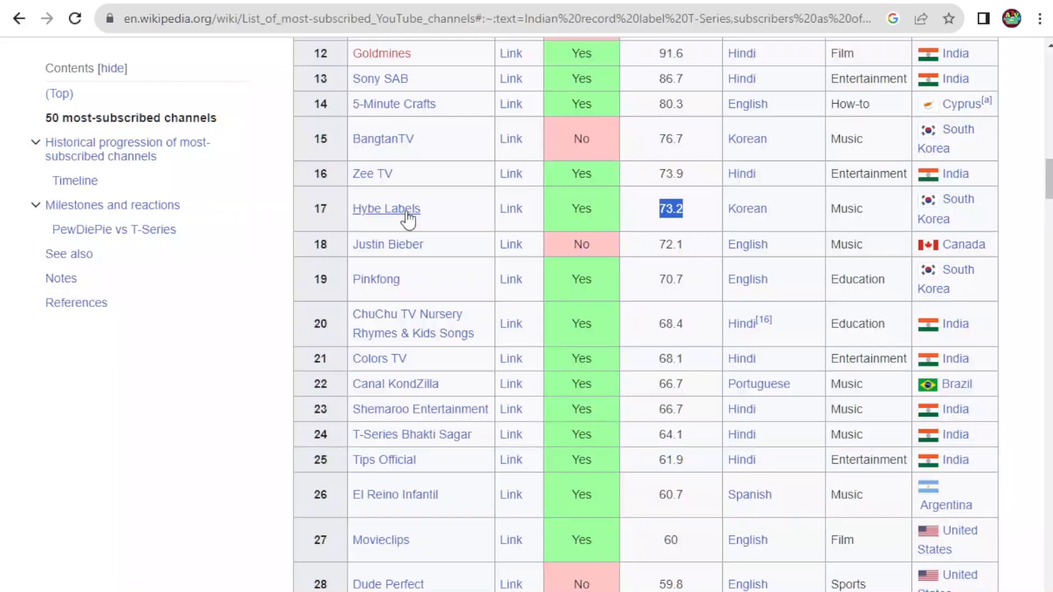
{"action": "left_click", "coordinate": [82, 1]}
{"action": "triple_click", "coordinate": [132, 272]}
{"action": "type", "text": "Zee TV"}
{"action": "left_click", "coordinate": [331, 1]}
{"action": "left_click_drag", "start_coordinate": [658, 172], "coordinate": [687, 172]}
Fill the sixth row from the Wikipedia list with Highlight "BangtanTV" and Title "76.7 M".
{"action": "triple_click", "coordinate": [132, 297]}
{"action": "type", "text": "BangtanTV"}
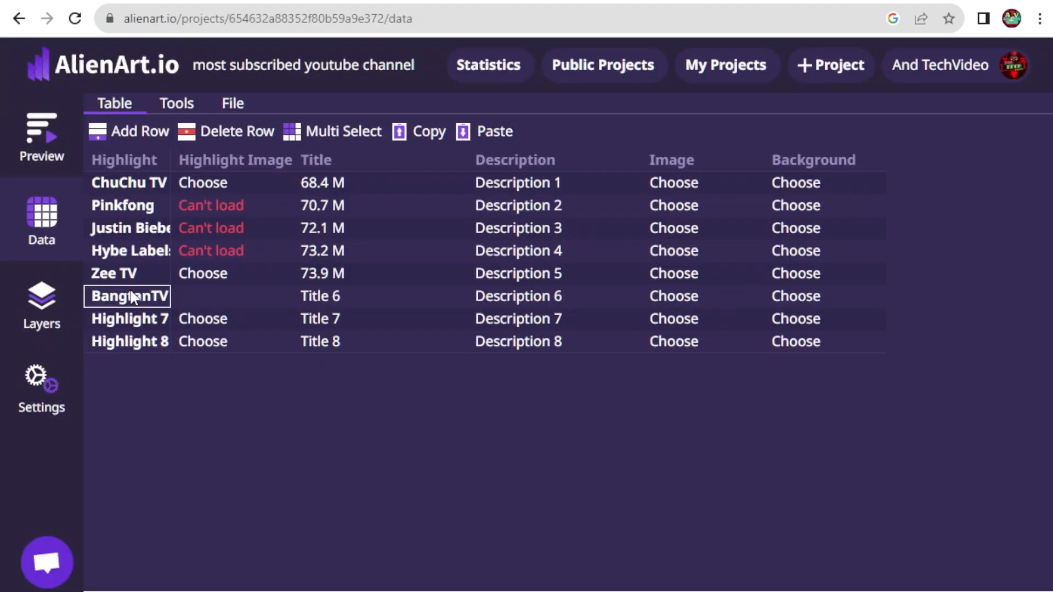
{"action": "left_click_drag", "start_coordinate": [658, 487], "coordinate": [686, 487]}
{"action": "triple_click", "coordinate": [324, 297]}
{"action": "type", "text": "76.7"}
{"action": "type", "text": "M"}
Fill the seventh row from the Wikipedia list with Highlight "5-Minute Crafts" and Title "80.3 M".
{"action": "left_click", "coordinate": [332, 1]}
{"action": "left_click", "coordinate": [82, 1]}
{"action": "triple_click", "coordinate": [133, 319]}
{"action": "type", "text": "5-Minute Crafts"}
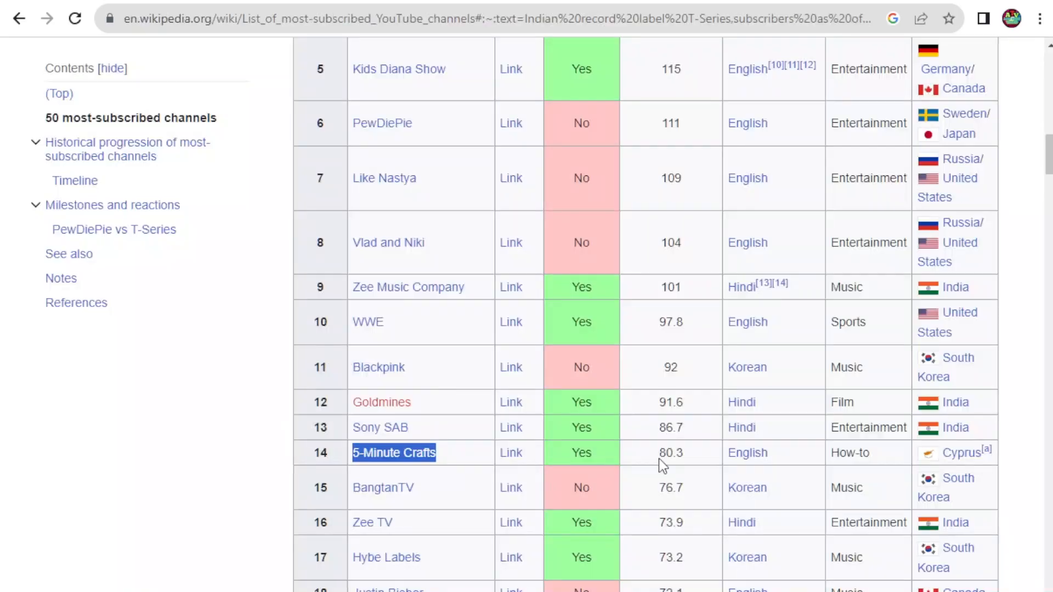
{"action": "left_click_drag", "start_coordinate": [658, 453], "coordinate": [687, 453]}
{"action": "triple_click", "coordinate": [324, 319]}
{"action": "type", "text": "80.3"}
{"action": "type", "text": "M"}
Fill the eighth row from the Wikipedia list with Highlight "Sony SAB" and Title "86.7 M".
{"action": "left_click_drag", "start_coordinate": [413, 428], "coordinate": [352, 427]}
{"action": "triple_click", "coordinate": [137, 341]}
{"action": "left_click_drag", "start_coordinate": [658, 428], "coordinate": [686, 428]}
{"action": "key", "text": "ctrl+c"}
{"action": "left_click", "coordinate": [82, 1]}
{"action": "triple_click", "coordinate": [323, 342]}
{"action": "key", "text": "ctrl+v"}
{"action": "type", "text": "M"}
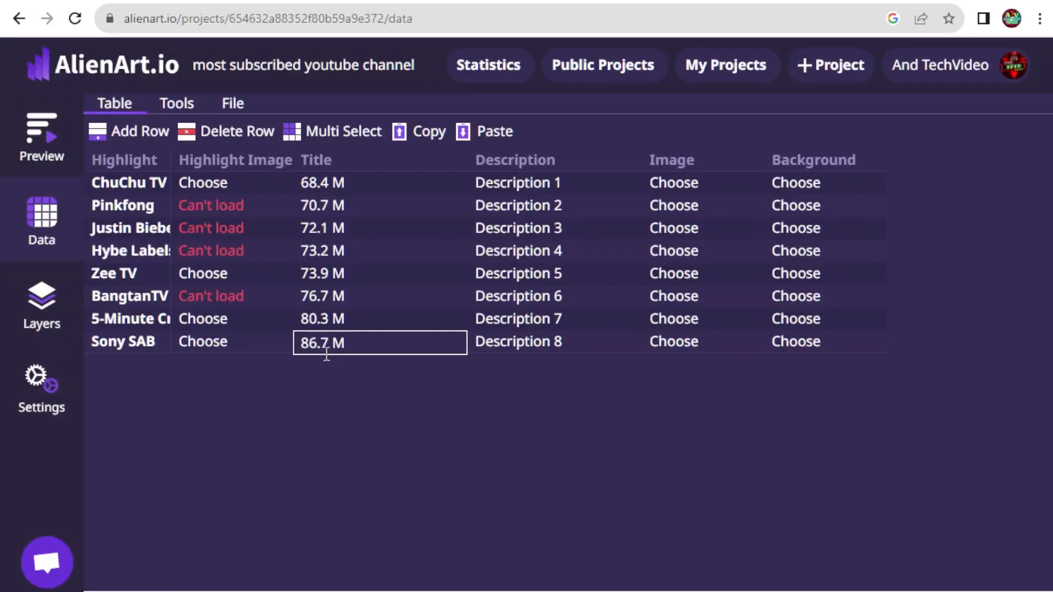
Add two empty rows to the end of the data table.
{"action": "left_click", "coordinate": [138, 138]}
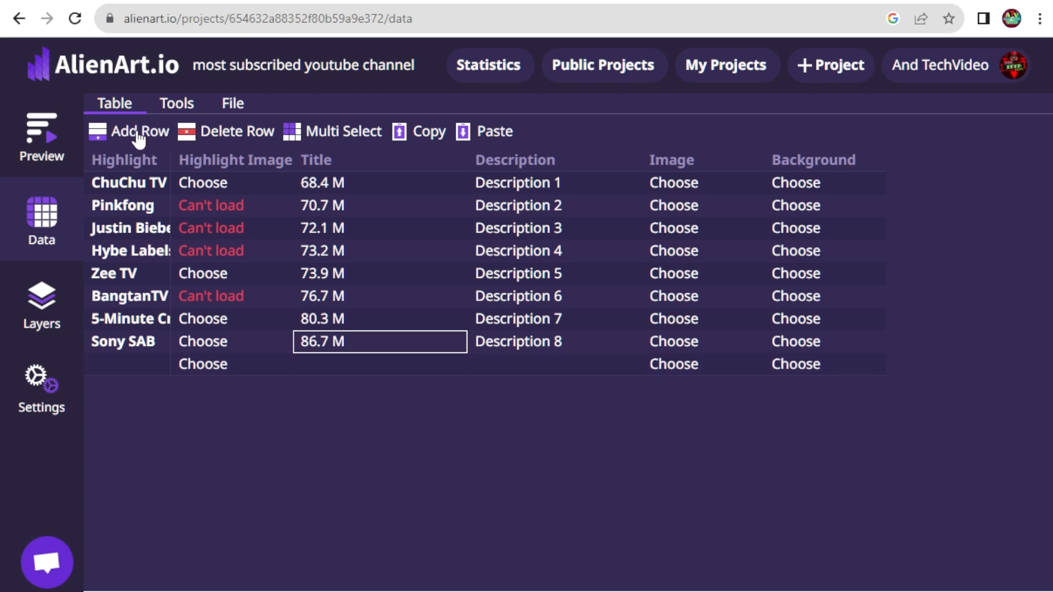
{"action": "left_click", "coordinate": [139, 139]}
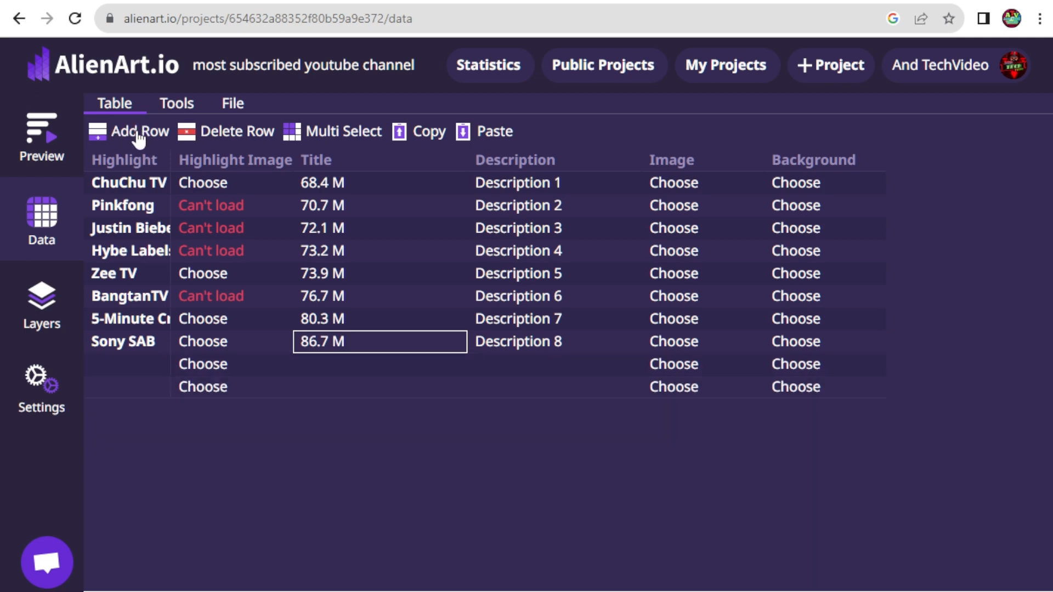
Add more empty rows to the data table and set the ChuChu TV row's Description to "RANK 20".
{"action": "left_click", "coordinate": [138, 138]}
{"action": "left_click", "coordinate": [138, 138]}
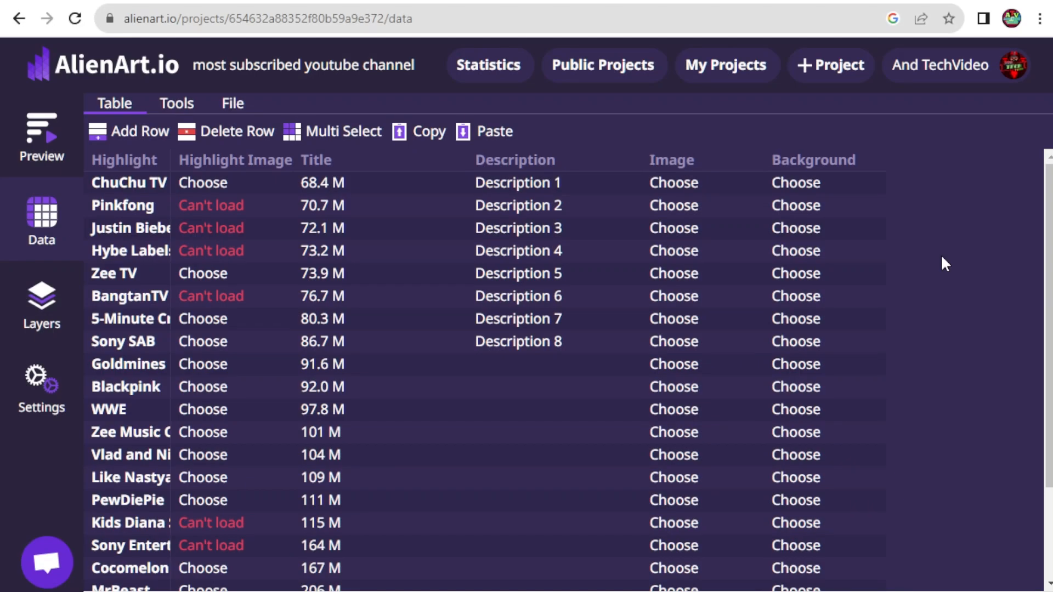
{"action": "left_click", "coordinate": [525, 178]}
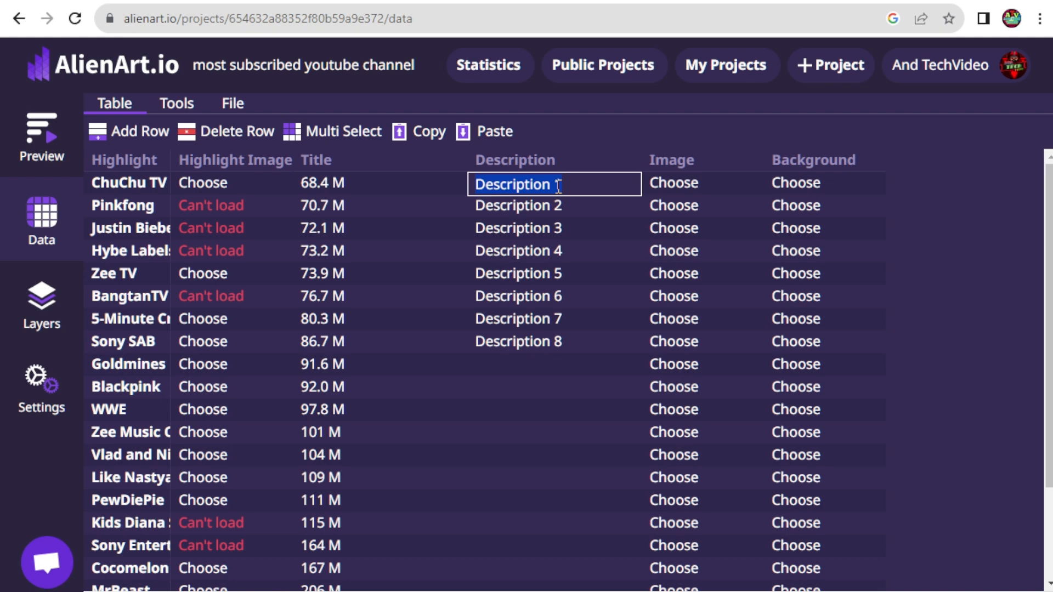
{"action": "type", "text": "RANK 20"}
{"action": "key", "text": "Return"}
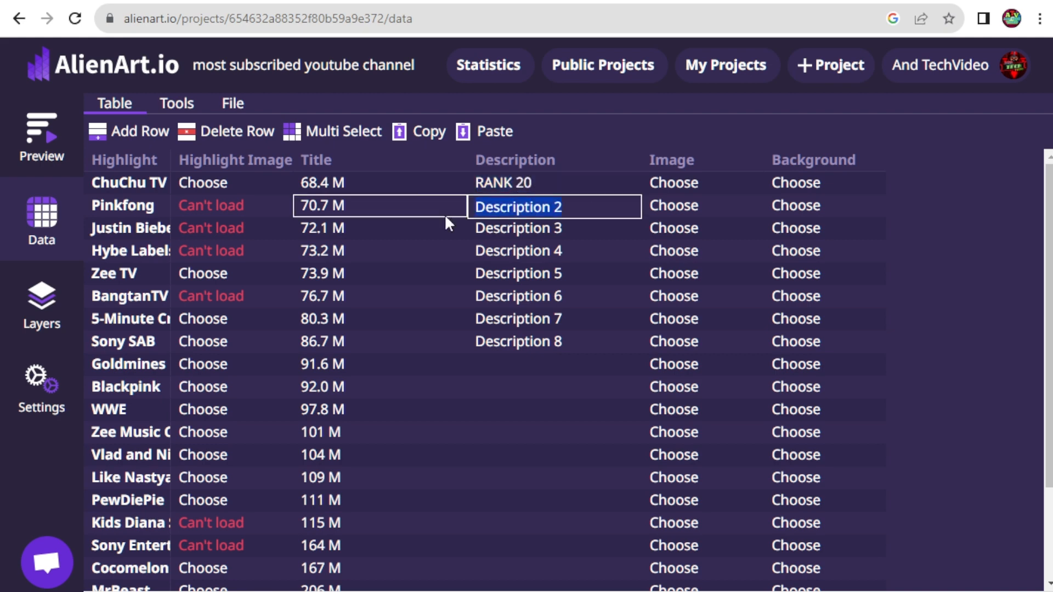
Fill the Description of the rows from Pinkfong downward with the text "RANK".
{"action": "type", "text": "RANK"}
{"action": "key", "text": "Return"}
{"action": "type", "text": "RANK"}
{"action": "key", "text": "Return"}
{"action": "key", "text": "ctrl+v"}
{"action": "double_click", "coordinate": [545, 318]}
{"action": "key", "text": "ctrl+v"}
{"action": "scroll", "coordinate": [521, 329], "scroll_direction": "down", "scroll_amount": 3}
{"action": "key", "text": "ctrl+v"}
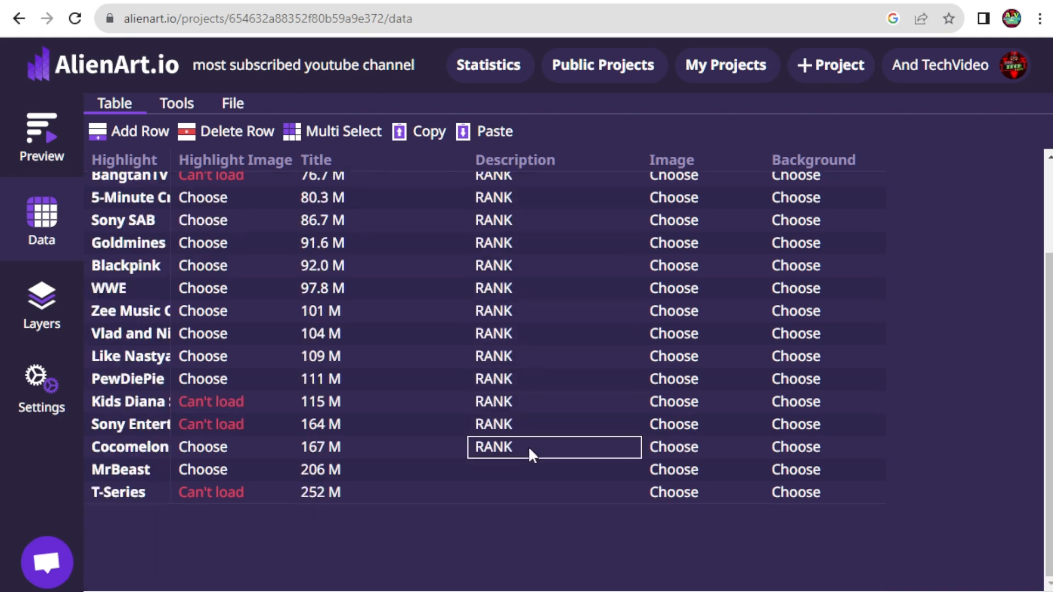
Number the Descriptions from Pinkfong down to Sony SAB in descending order, RANK 19 to RANK 13.
{"action": "scroll", "coordinate": [528, 446], "scroll_direction": "up", "scroll_amount": 3}
{"action": "left_click", "coordinate": [547, 208]}
{"action": "type", "text": "19"}
{"action": "left_click", "coordinate": [542, 229]}
{"action": "type", "text": "18"}
{"action": "left_click", "coordinate": [536, 252]}
{"action": "type", "text": "17"}
{"action": "left_click", "coordinate": [540, 274]}
{"action": "type", "text": "16"}
{"action": "left_click", "coordinate": [542, 297]}
{"action": "type", "text": "15"}
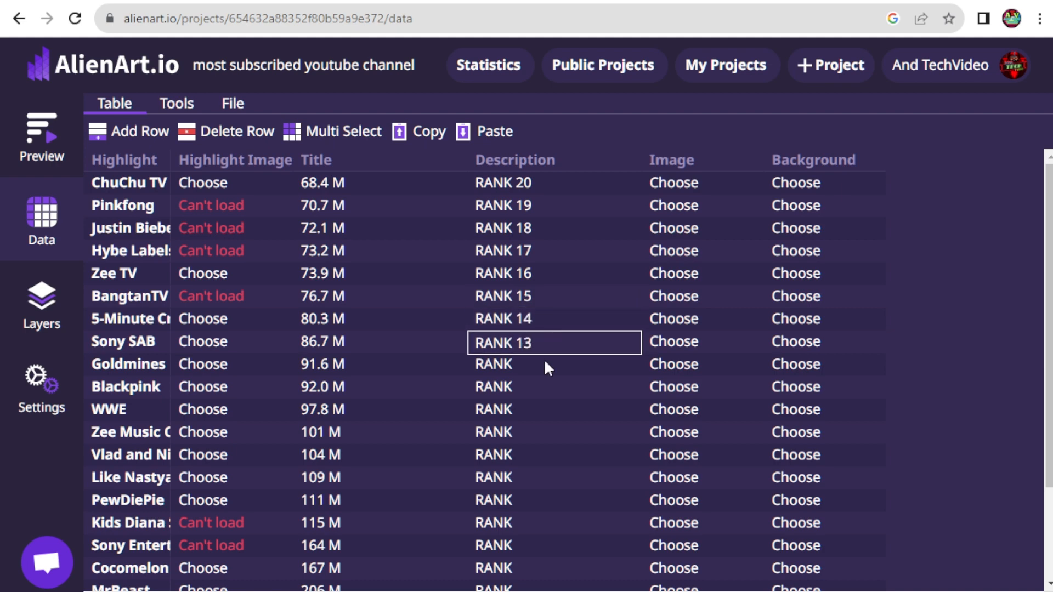
Number the remaining Descriptions from Goldmines down to T-Series in descending order, RANK 12 to RANK 1.
{"action": "type", "text": " 10"}
{"action": "left_click", "coordinate": [537, 432]}
{"action": "type", "text": "9"}
{"action": "left_click", "coordinate": [540, 456]}
{"action": "type", "text": "8"}
{"action": "left_click", "coordinate": [542, 478]}
{"action": "type", "text": "7"}
{"action": "scroll", "coordinate": [540, 483], "scroll_direction": "down", "scroll_amount": 3}
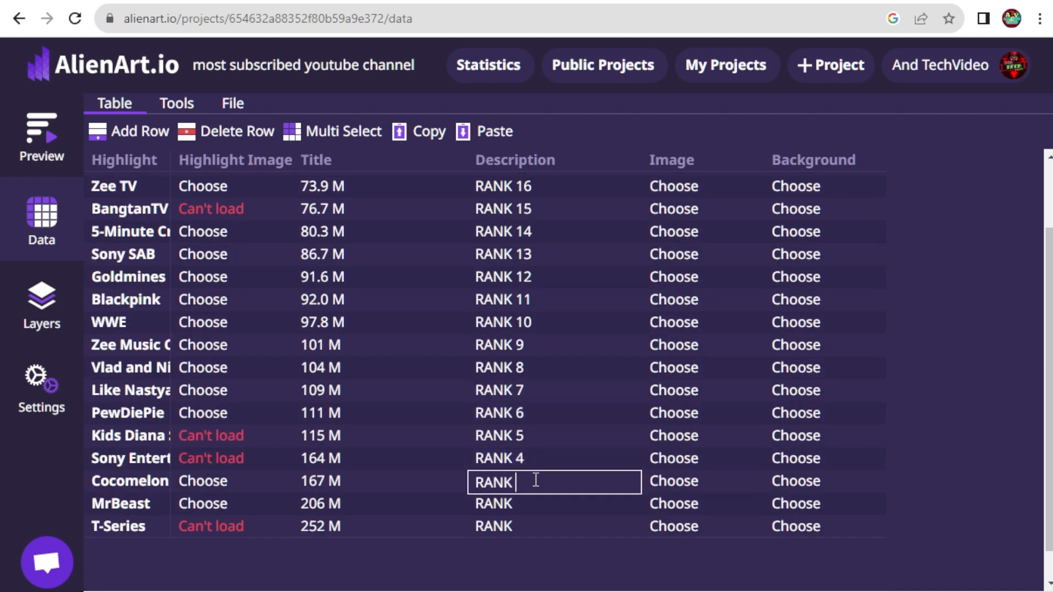
{"action": "left_click", "coordinate": [538, 524]}
{"action": "type", "text": "1"}
{"action": "scroll", "coordinate": [933, 318], "scroll_direction": "up", "scroll_amount": 3}
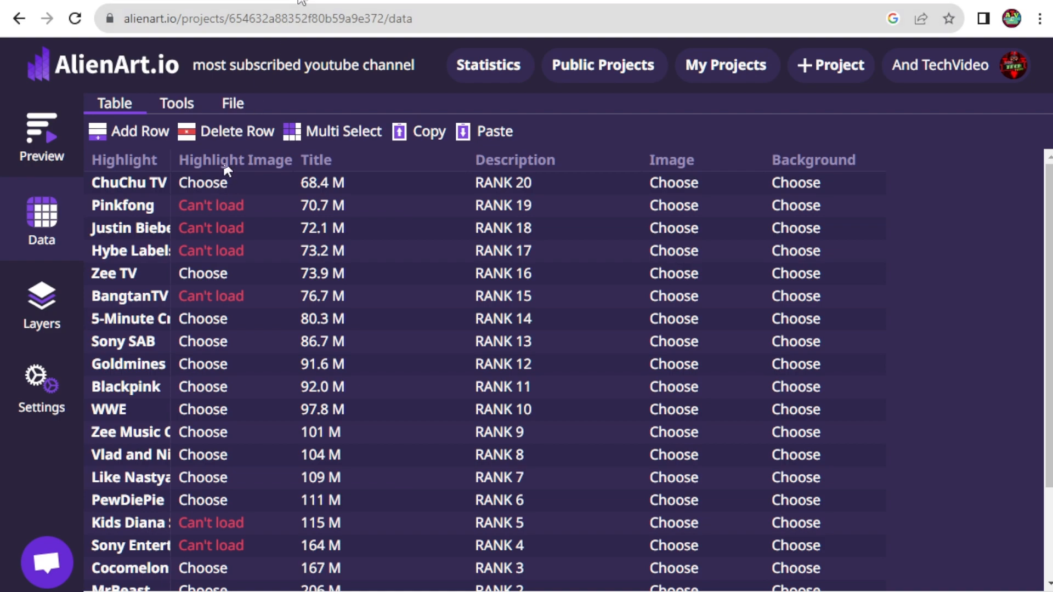
Check the channels' countries in the Wikipedia list and set ChuChu TV's Highlight Image to the India flag emoji.
{"action": "left_click", "coordinate": [301, 1]}
{"action": "scroll", "coordinate": [381, 330], "scroll_direction": "down", "scroll_amount": 10}
{"action": "scroll", "coordinate": [381, 330], "scroll_direction": "down", "scroll_amount": 2}
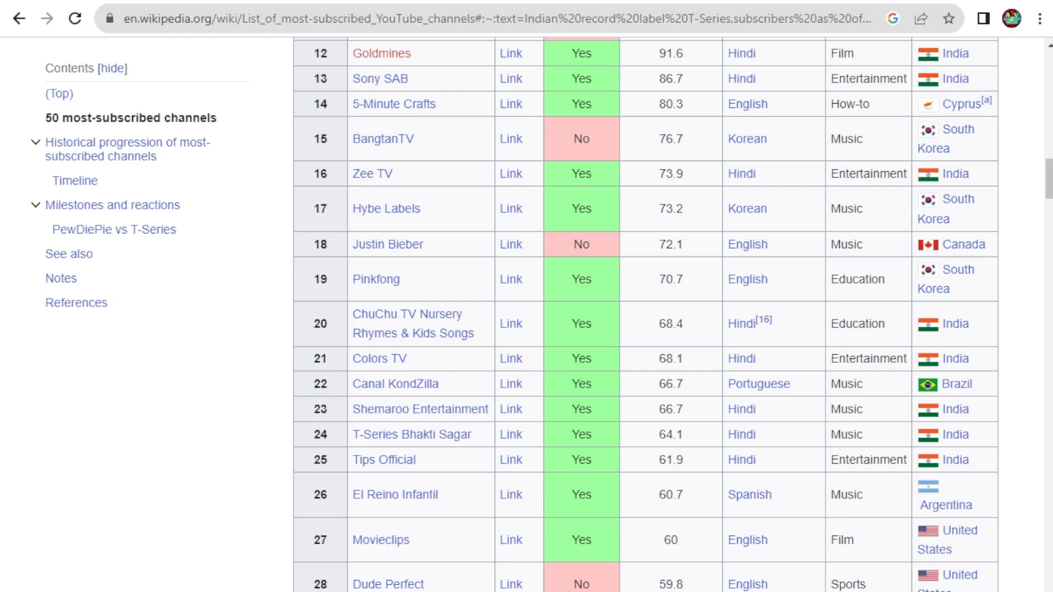
{"action": "left_click", "coordinate": [206, 1]}
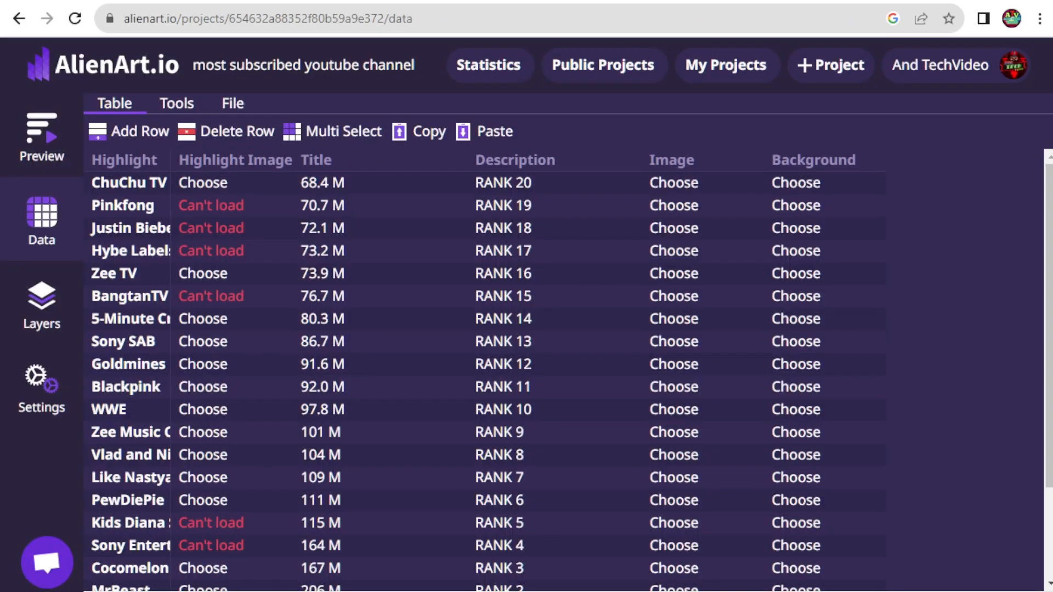
{"action": "left_click", "coordinate": [215, 182]}
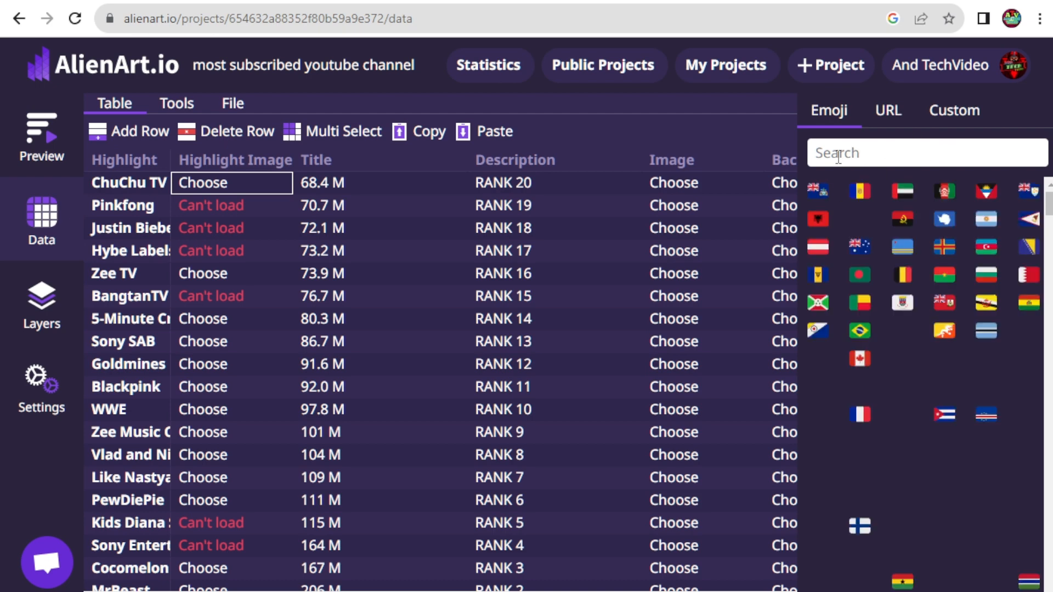
{"action": "left_click", "coordinate": [843, 155]}
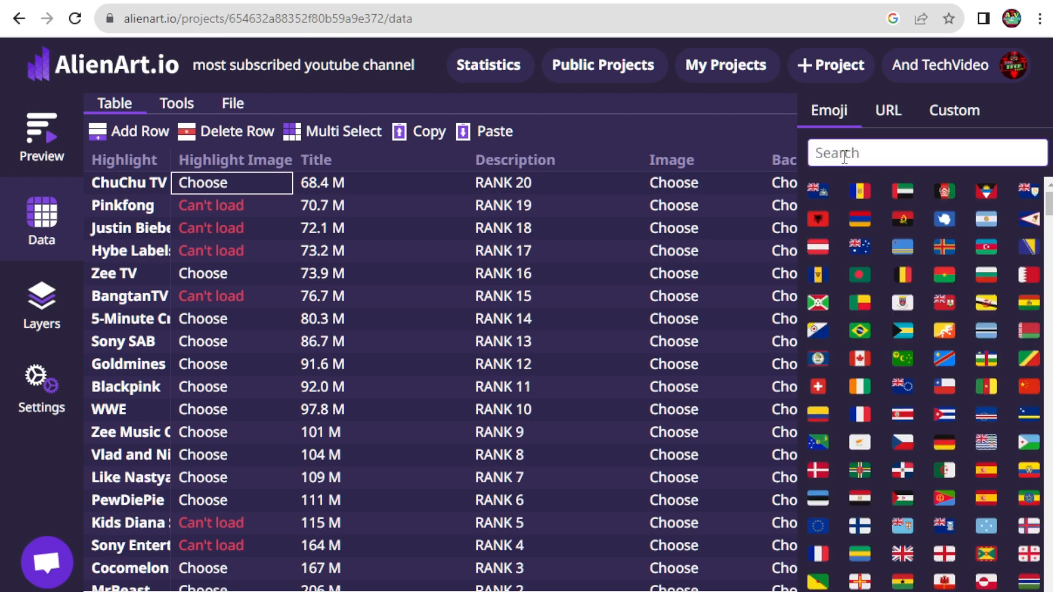
{"action": "type", "text": "india"}
{"action": "left_click", "coordinate": [817, 191]}
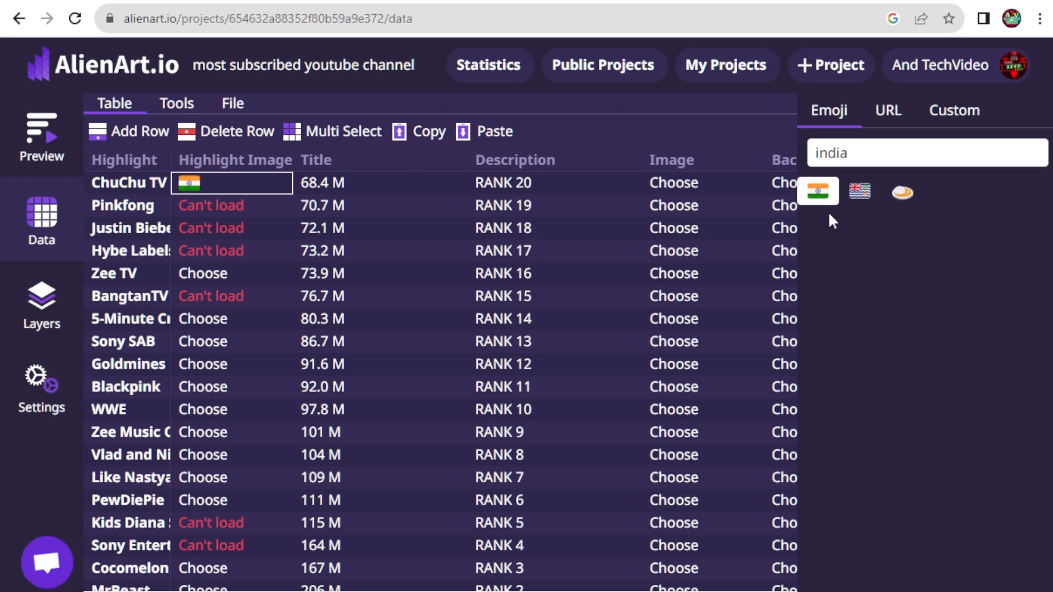
Set Pinkfong's Highlight Image to the South Korea flag emoji and consult the Wikipedia country column for the next channels.
{"action": "left_click", "coordinate": [219, 205]}
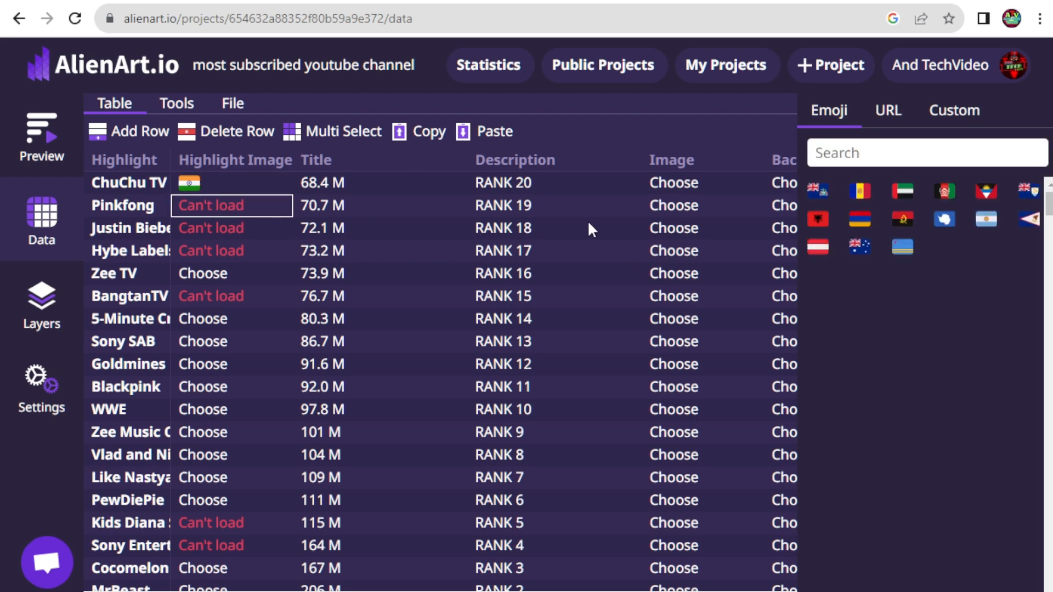
{"action": "left_click", "coordinate": [878, 153]}
{"action": "type", "text": "south"}
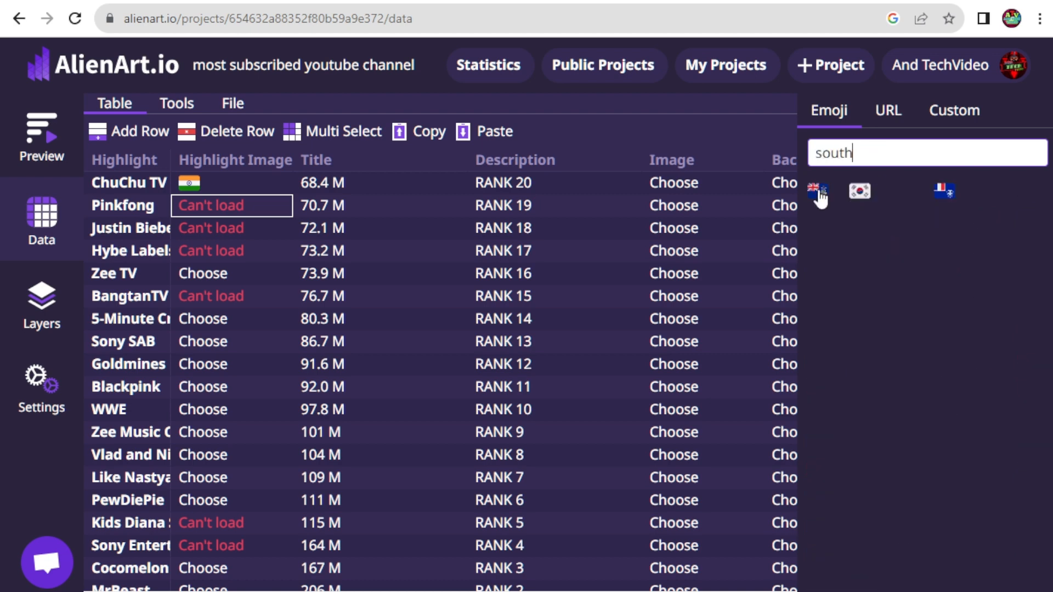
{"action": "left_click", "coordinate": [860, 192]}
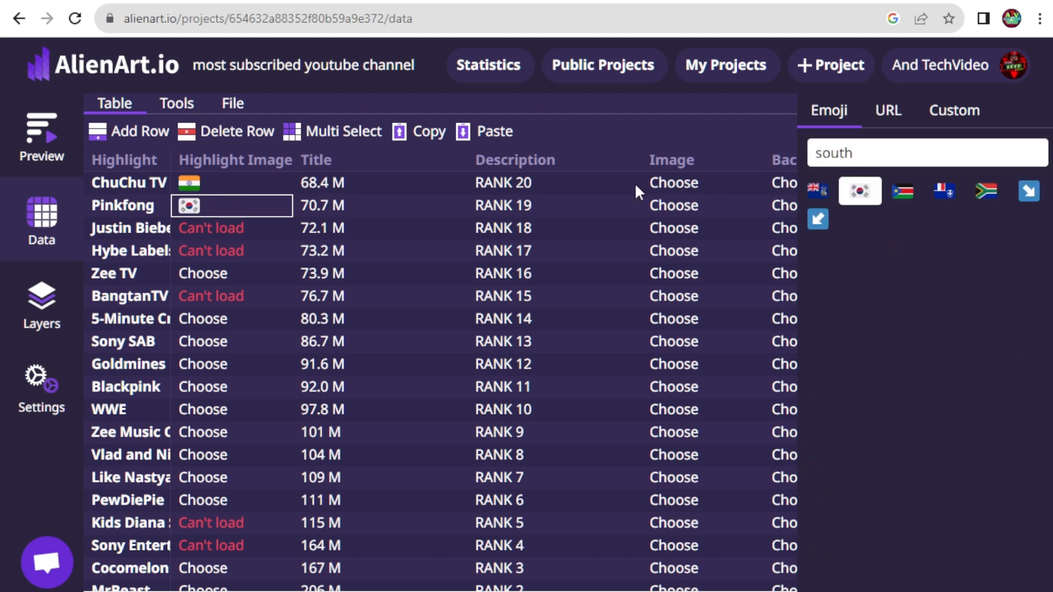
{"action": "key", "text": "ctrl+Tab"}
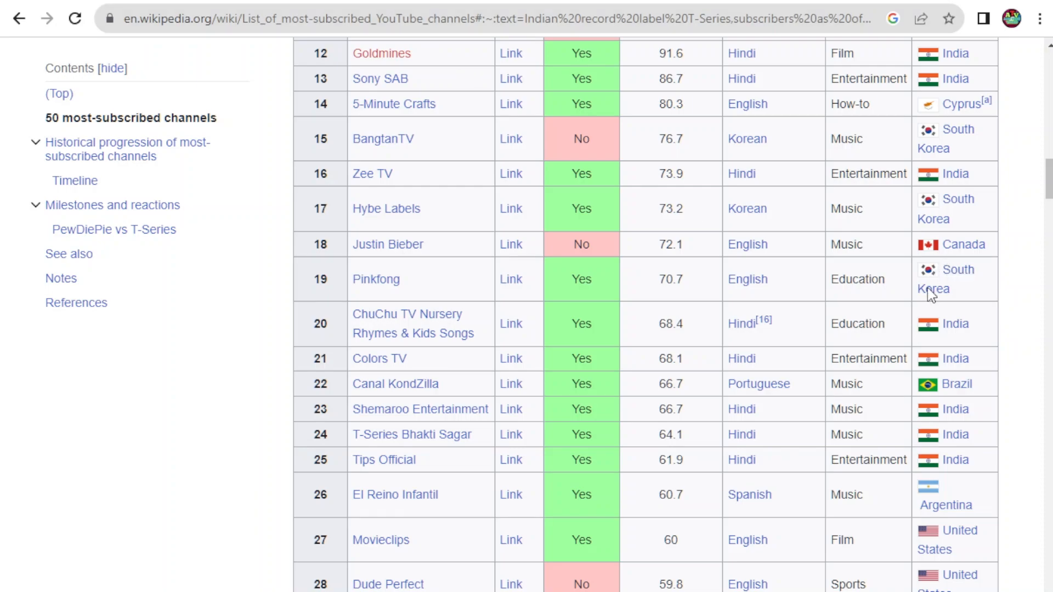
{"action": "mouse_move", "coordinate": [949, 294]}
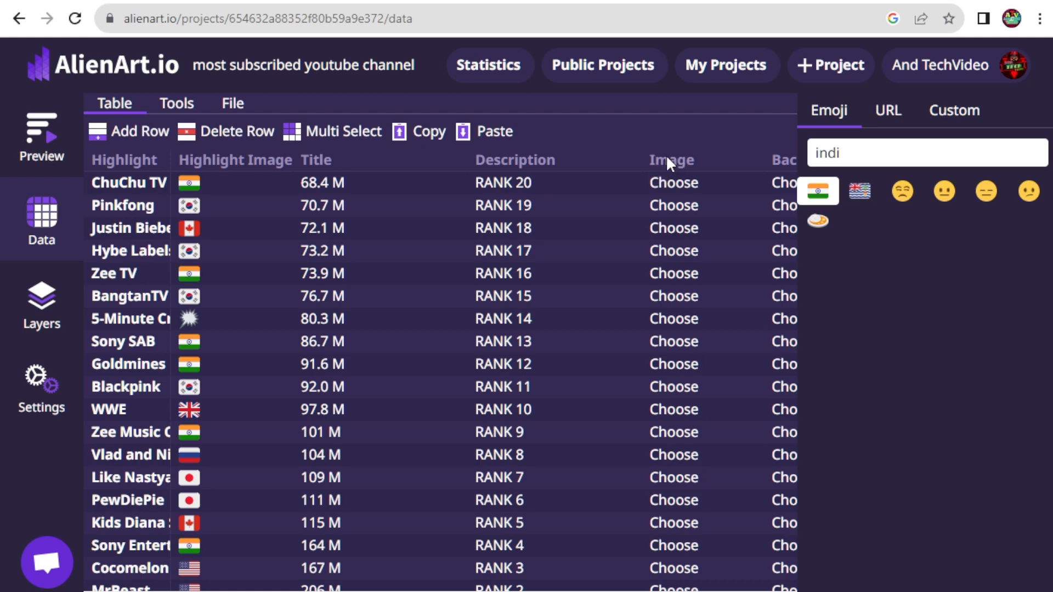
Copy the ChuChu TV name from the table and search Google Images for it in another tab.
{"action": "left_click", "coordinate": [131, 185]}
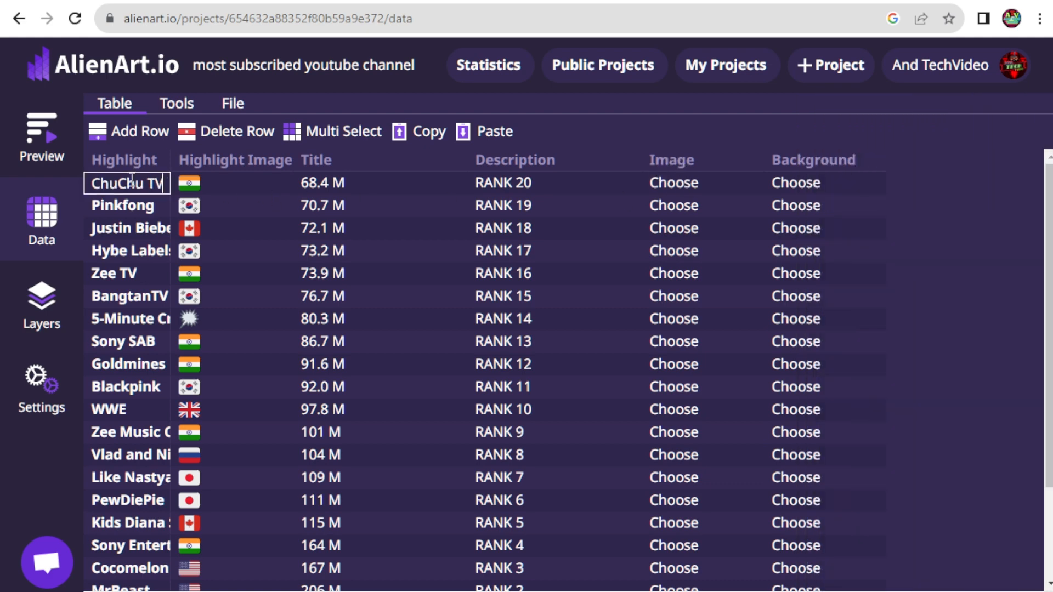
{"action": "double_click", "coordinate": [132, 183]}
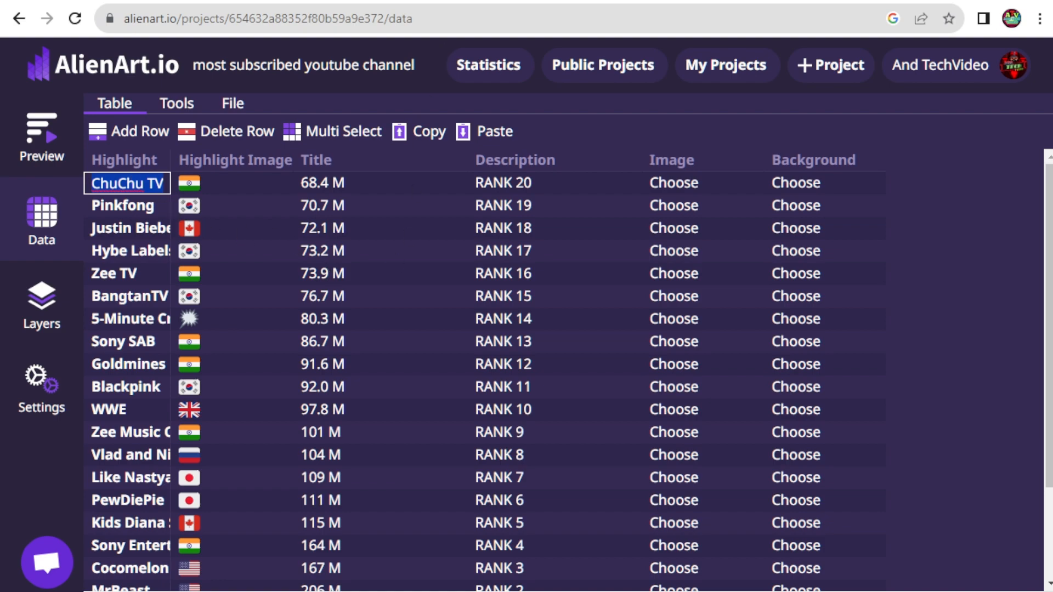
{"action": "left_click", "coordinate": [439, 1]}
{"action": "left_click", "coordinate": [422, 255]}
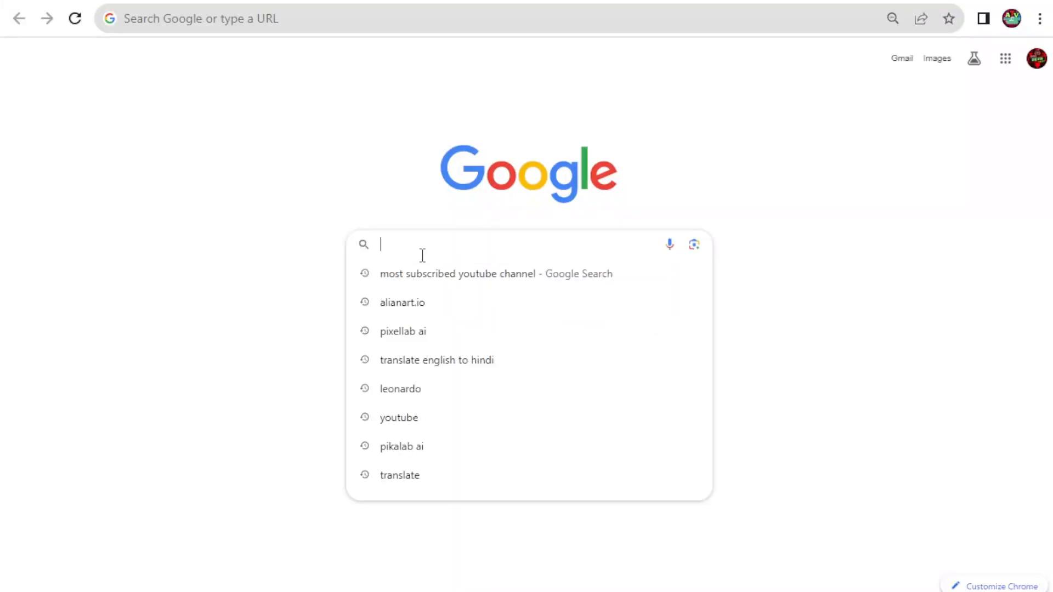
{"action": "type", "text": "ChuChu TV"}
{"action": "key", "text": "Return"}
{"action": "left_click", "coordinate": [233, 137]}
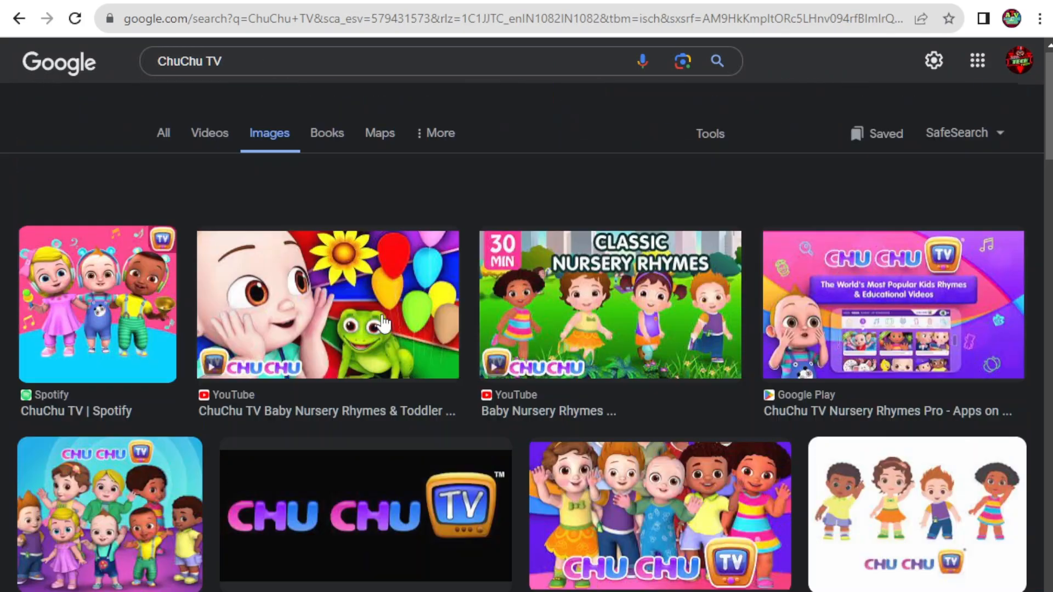
Refine the image search to "chuchu tv youtube channel" and open the channel's TV logo image.
{"action": "left_click", "coordinate": [233, 70]}
{"action": "type", "text": "youtube"}
{"action": "left_click", "coordinate": [240, 159]}
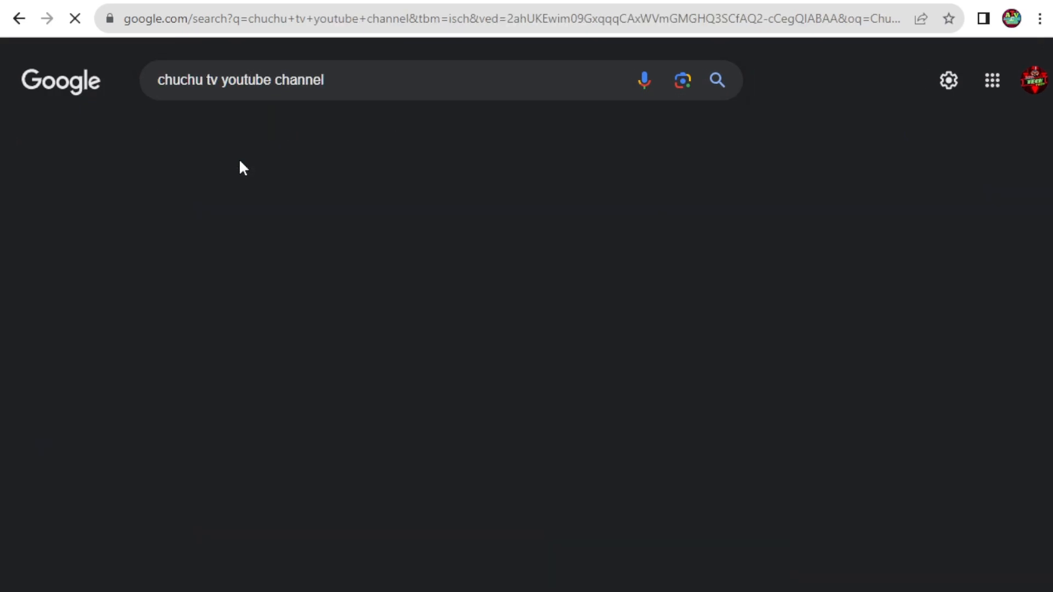
{"action": "left_click", "coordinate": [112, 315]}
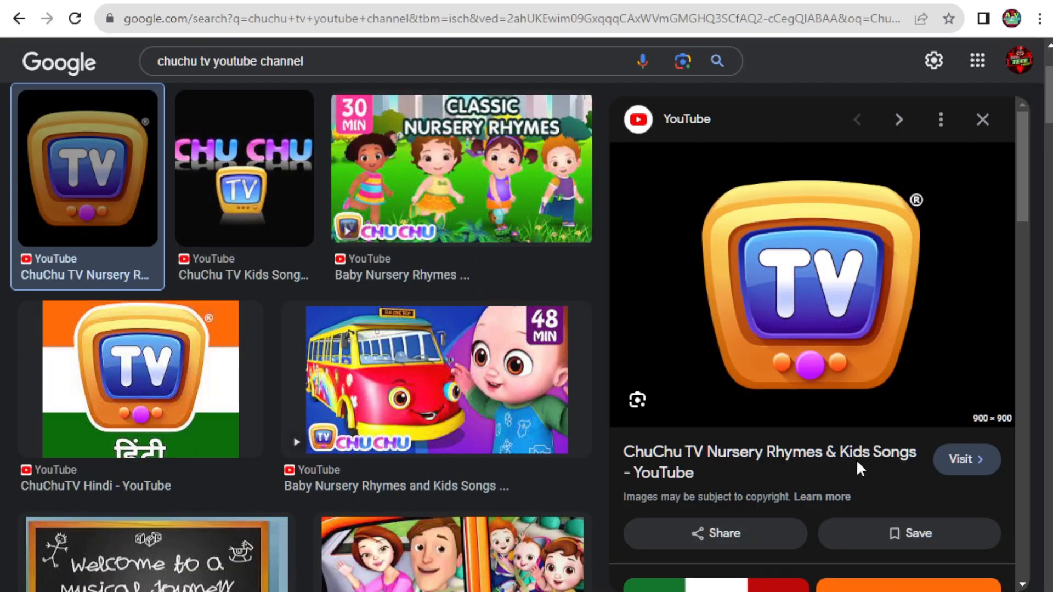
Return to the AlienArt.io data table and save the copied logo address as the ChuChu TV row's Image URL.
{"action": "left_click", "coordinate": [82, 1]}
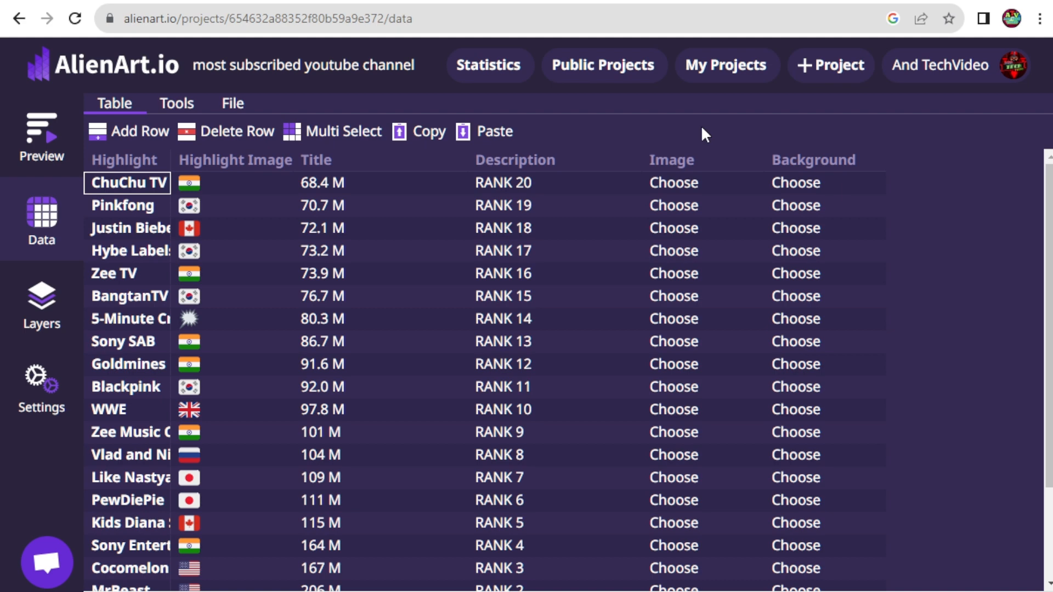
{"action": "left_click", "coordinate": [653, 184]}
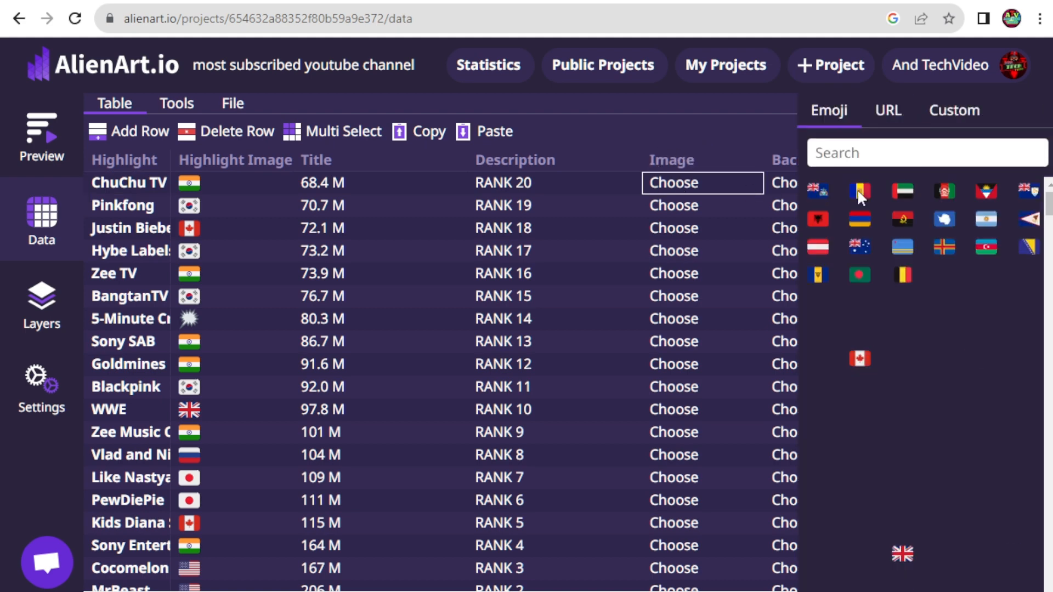
{"action": "left_click", "coordinate": [894, 114]}
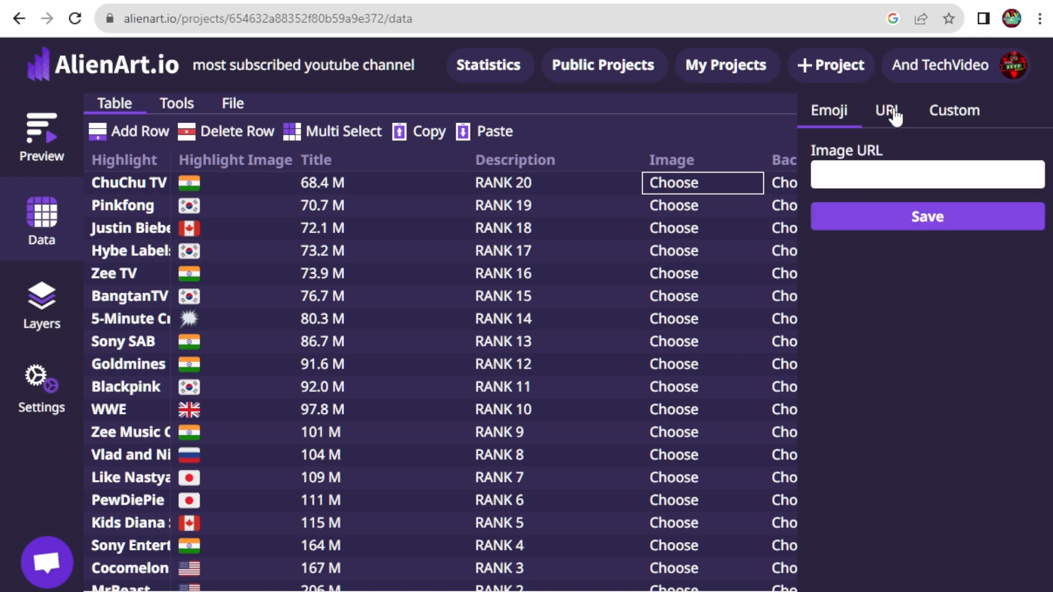
{"action": "left_click", "coordinate": [835, 174]}
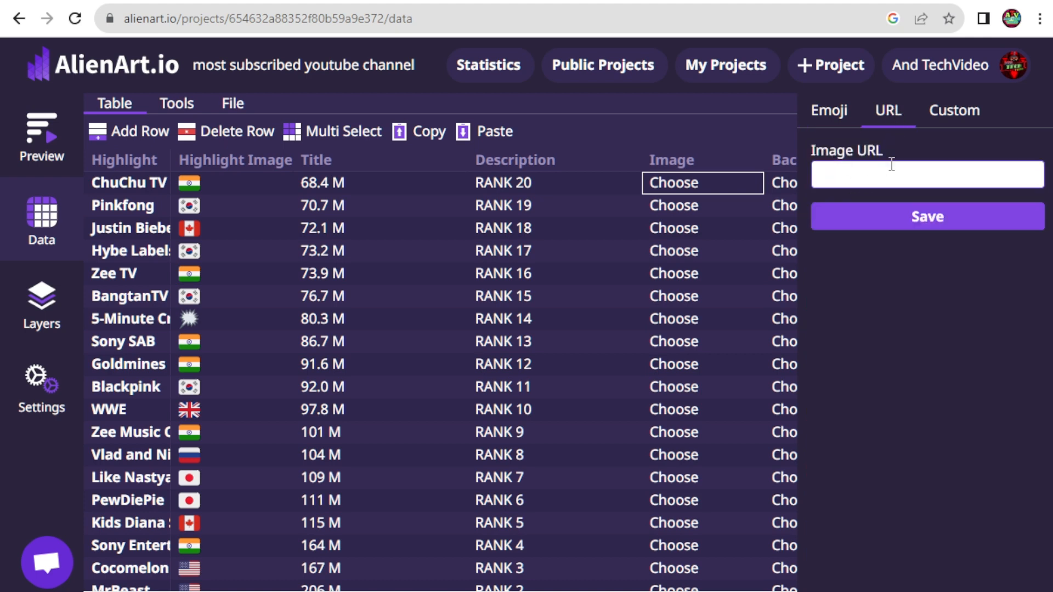
{"action": "key", "text": "ctrl+v"}
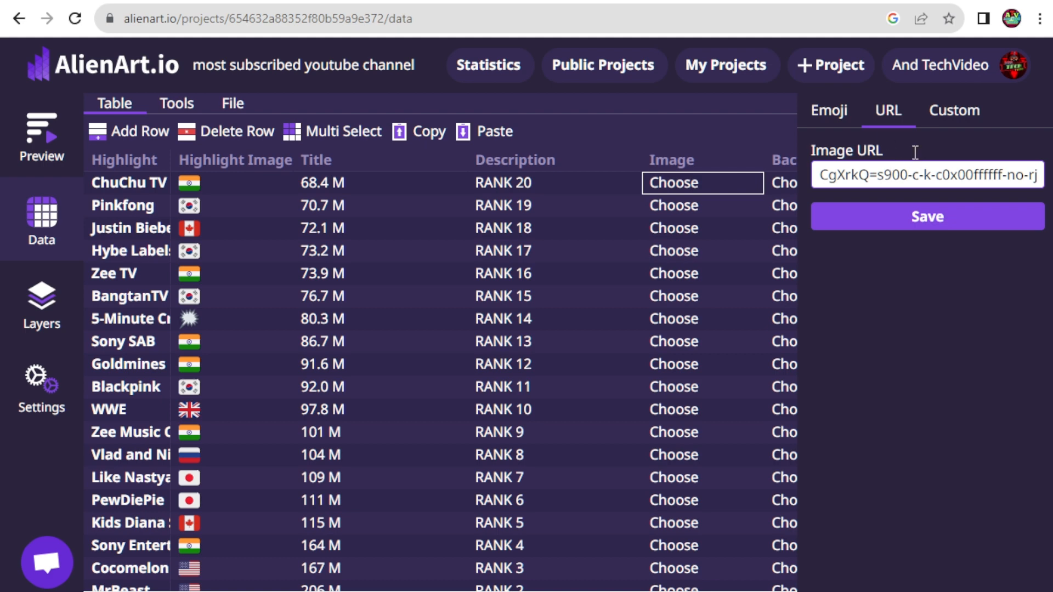
{"action": "left_click", "coordinate": [931, 222]}
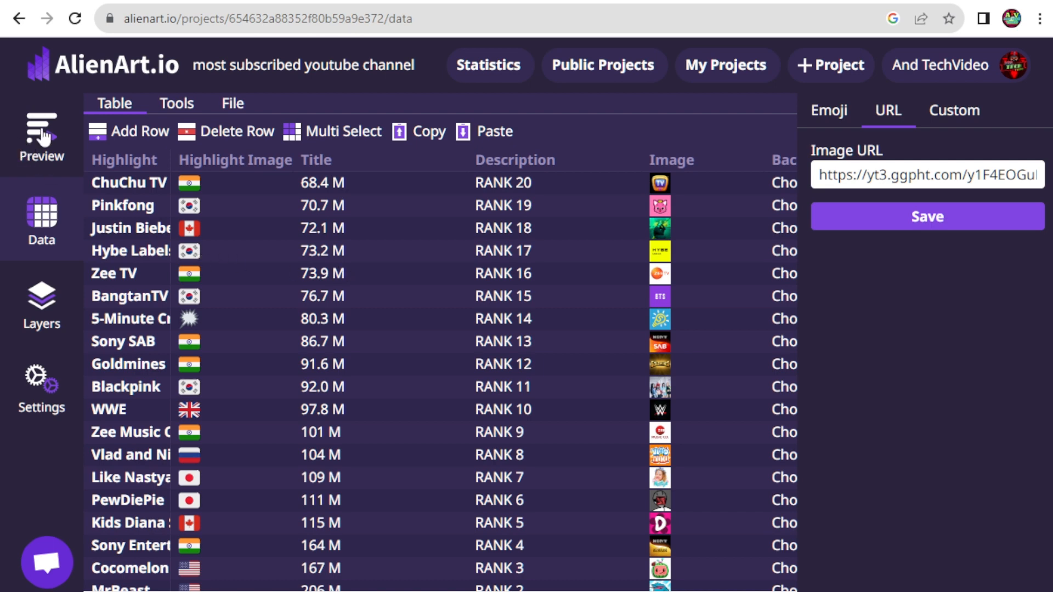
Preview the comparison video and set the Comparison layer's Highlight background color to #000000.
{"action": "left_click", "coordinate": [44, 138]}
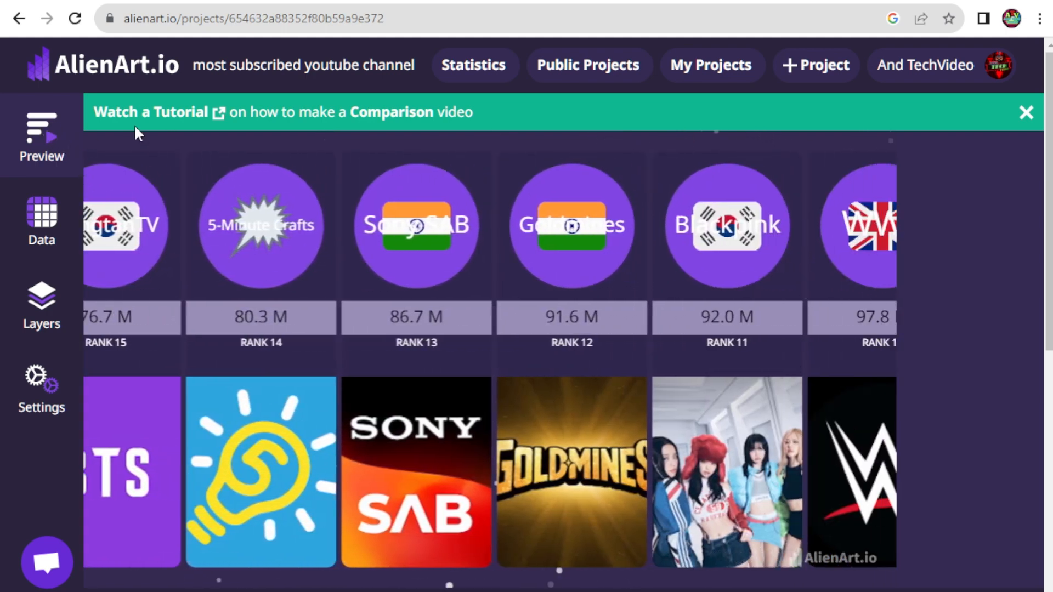
{"action": "left_click", "coordinate": [29, 316]}
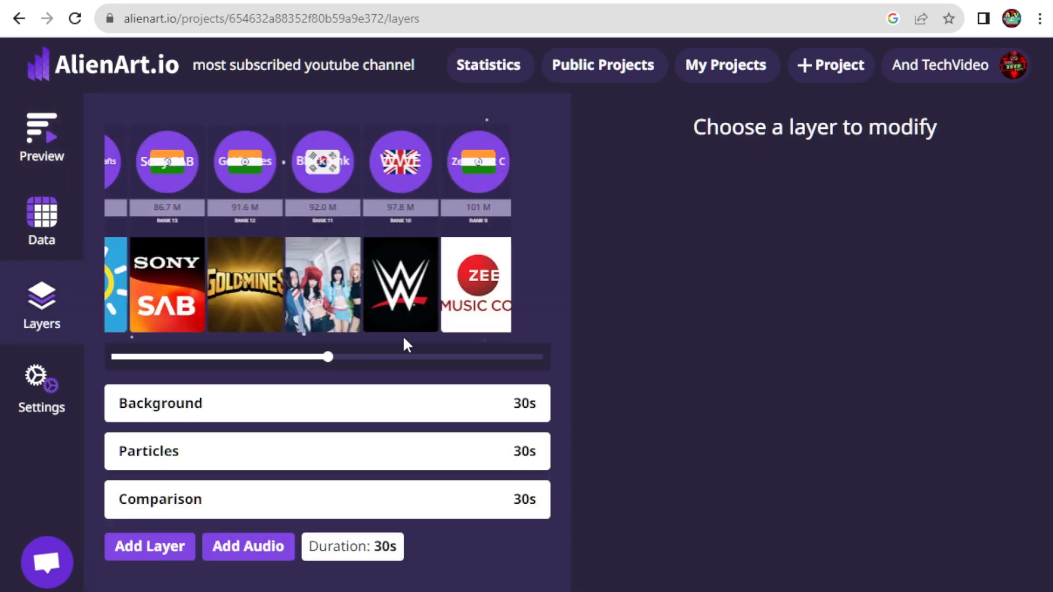
{"action": "left_click", "coordinate": [215, 496]}
{"action": "left_click", "coordinate": [756, 132]}
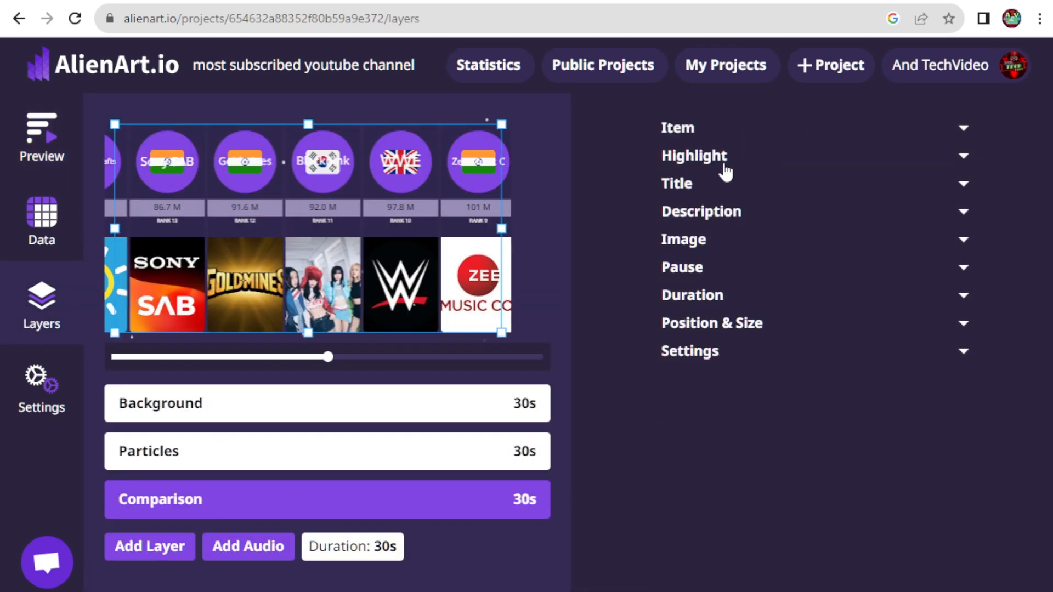
{"action": "left_click", "coordinate": [719, 159]}
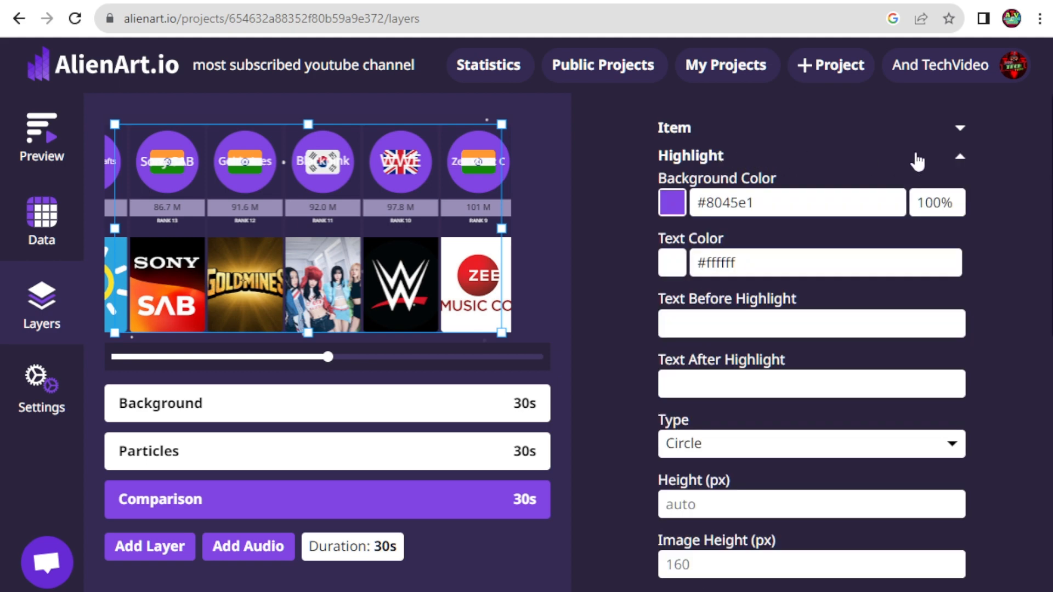
{"action": "left_click", "coordinate": [672, 203]}
{"action": "left_click_drag", "start_coordinate": [720, 352], "coordinate": [697, 371]}
{"action": "left_click", "coordinate": [619, 299]}
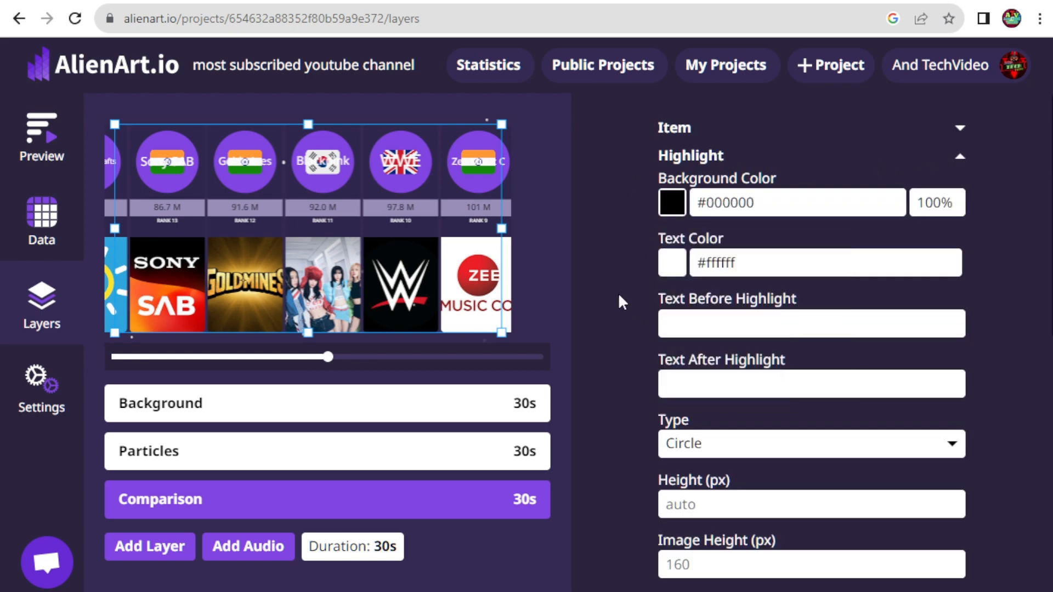
Set the vertical position of the Comparison layer's Highlight text to Bottom.
{"action": "left_click", "coordinate": [672, 263]}
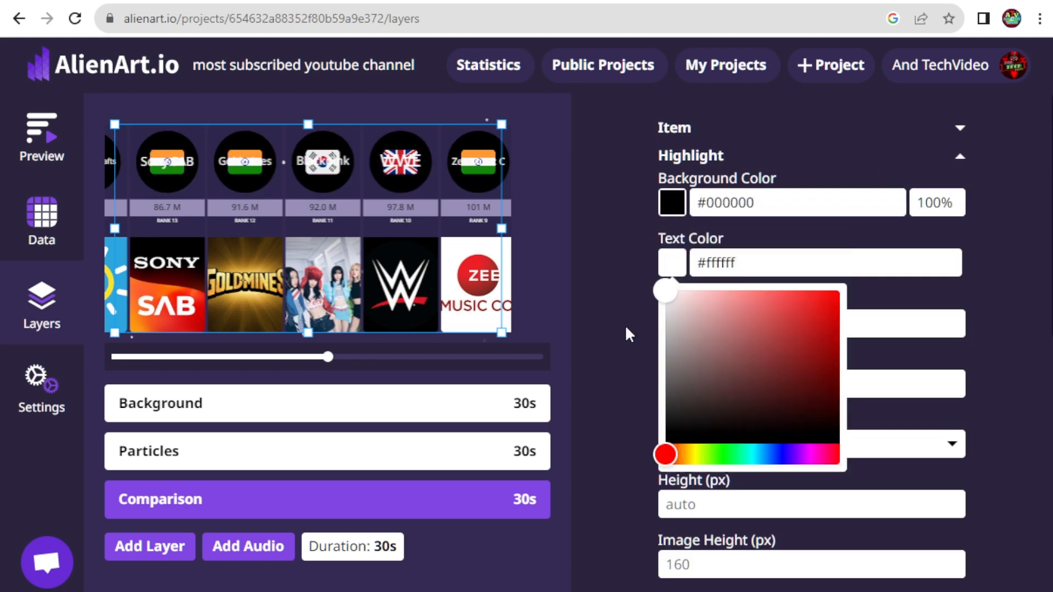
{"action": "left_click", "coordinate": [615, 235]}
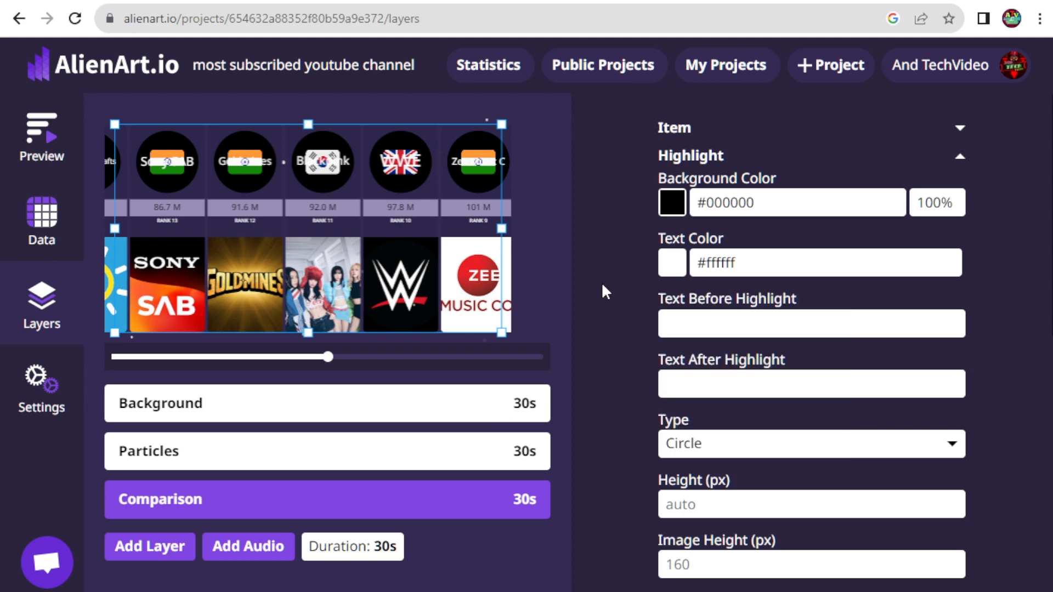
{"action": "scroll", "coordinate": [624, 324], "scroll_direction": "down", "scroll_amount": 8}
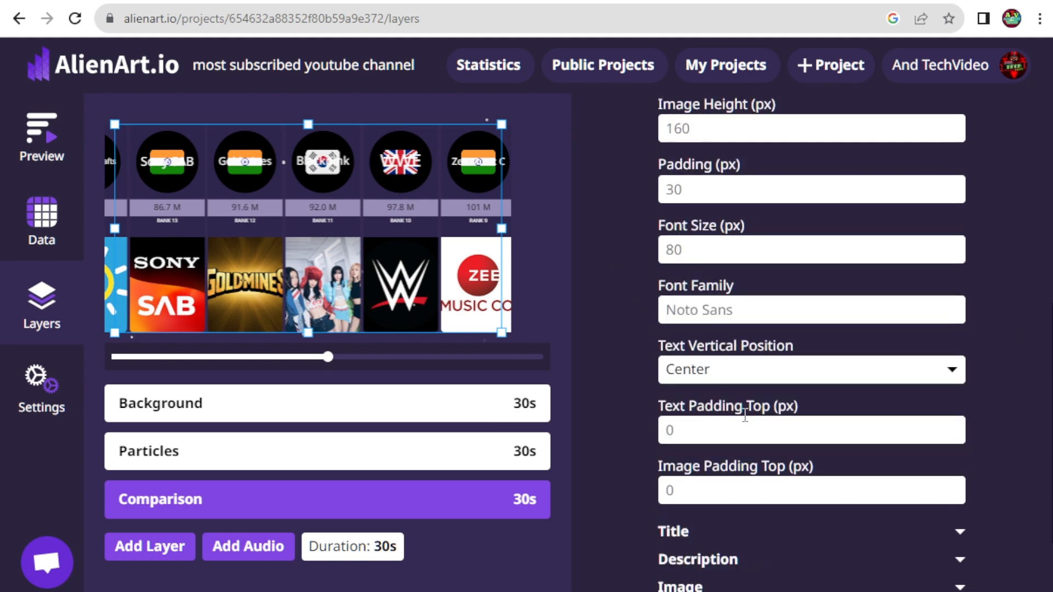
{"action": "scroll", "coordinate": [613, 343], "scroll_direction": "down", "scroll_amount": 2}
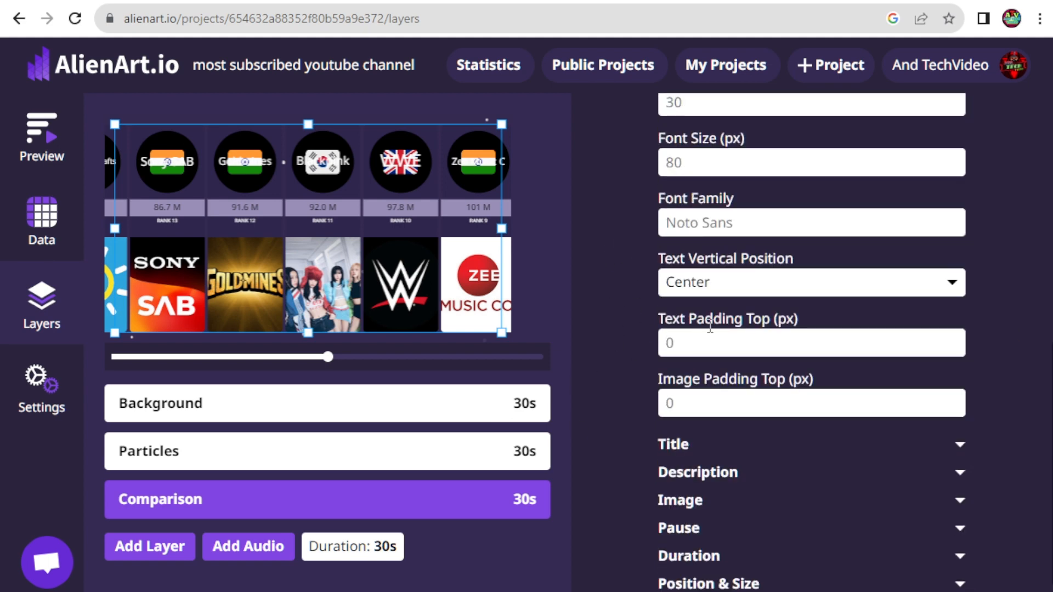
{"action": "left_click", "coordinate": [752, 287]}
{"action": "left_click", "coordinate": [686, 346]}
{"action": "scroll", "coordinate": [658, 250], "scroll_direction": "up", "scroll_amount": 2}
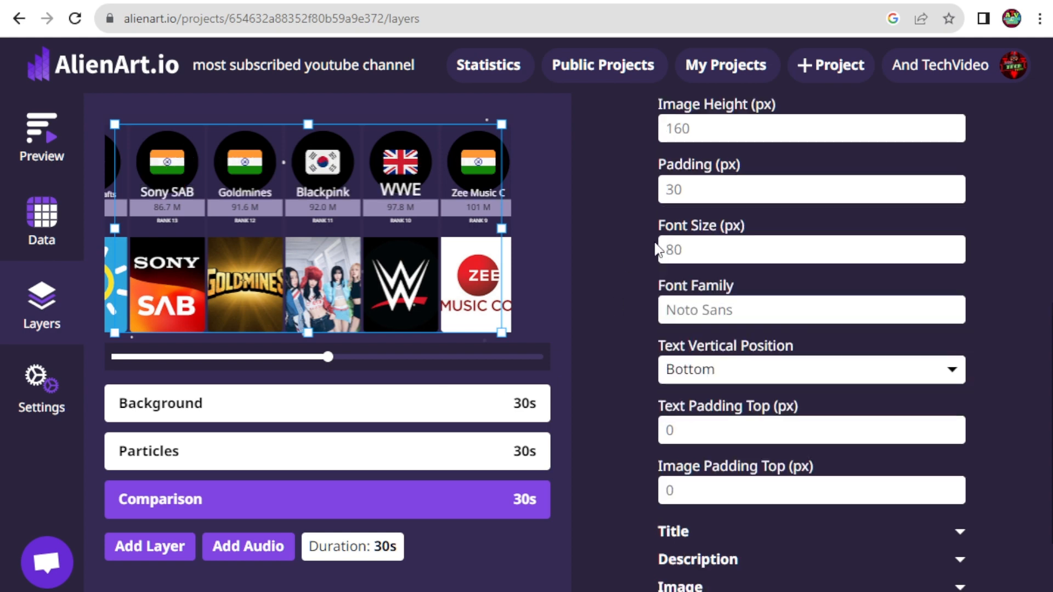
{"action": "scroll", "coordinate": [686, 250], "scroll_direction": "up", "scroll_amount": 10}
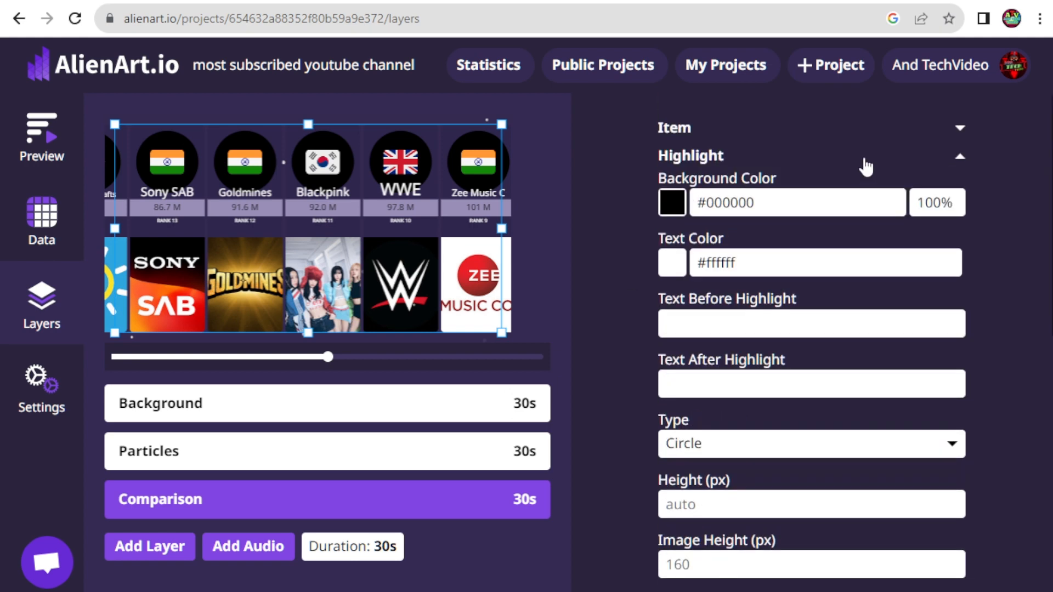
{"action": "left_click", "coordinate": [855, 158]}
Change the Title background color of the Comparison layer to orange #fc6307.
{"action": "left_click", "coordinate": [702, 184]}
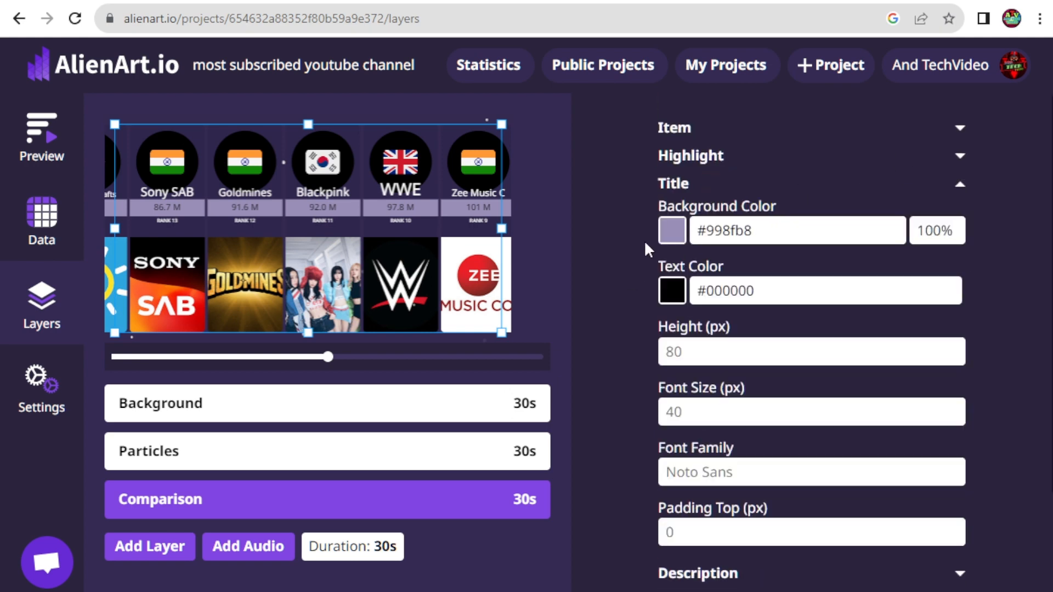
{"action": "left_click", "coordinate": [672, 230]}
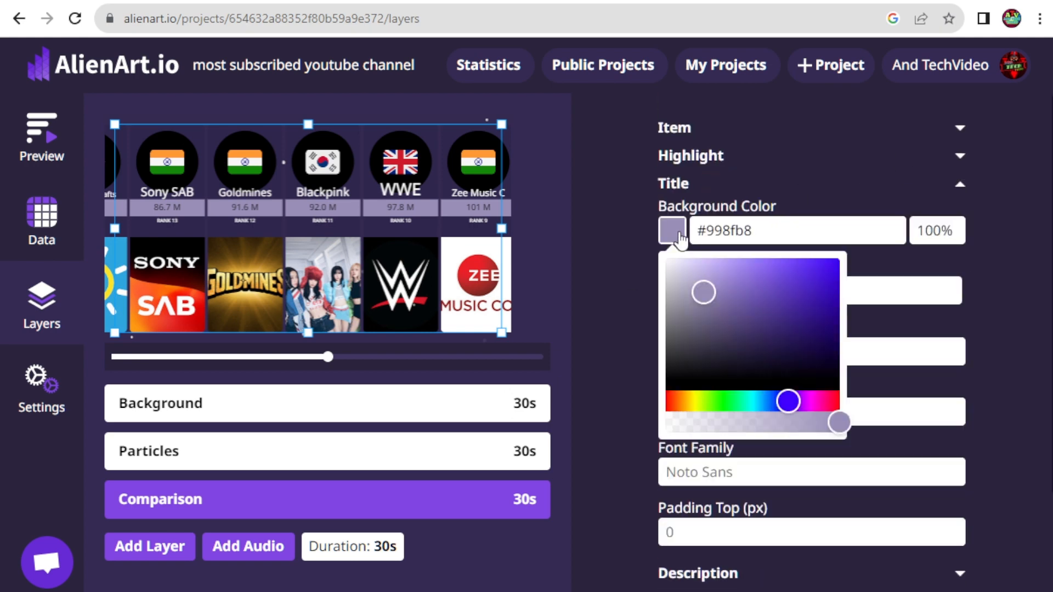
{"action": "left_click", "coordinate": [678, 402]}
{"action": "left_click", "coordinate": [836, 271]}
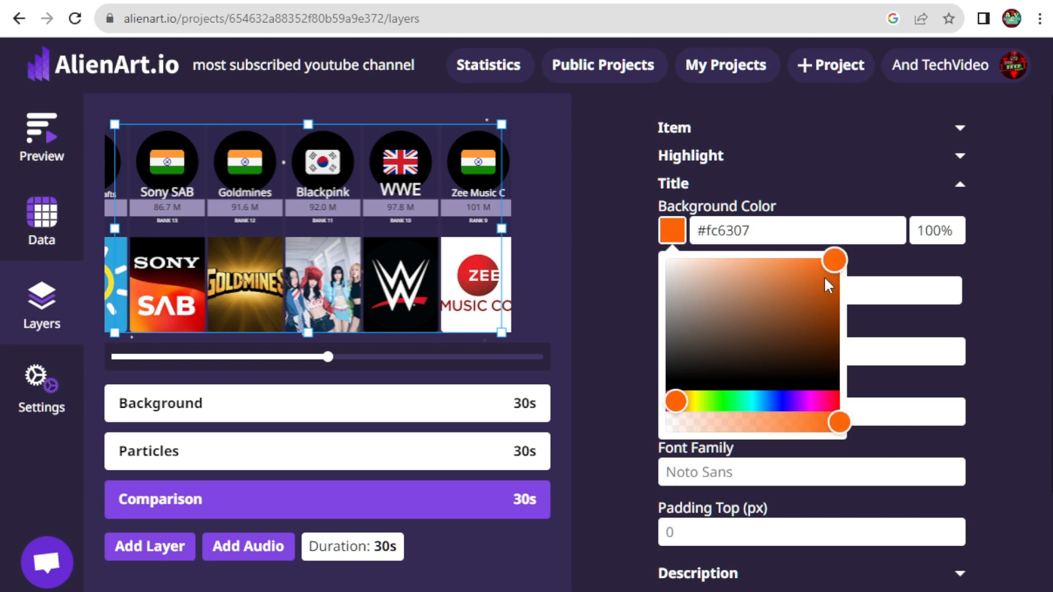
{"action": "left_click", "coordinate": [621, 247]}
Change the Title text color to the pale teal #c0eae2.
{"action": "left_click", "coordinate": [672, 291]}
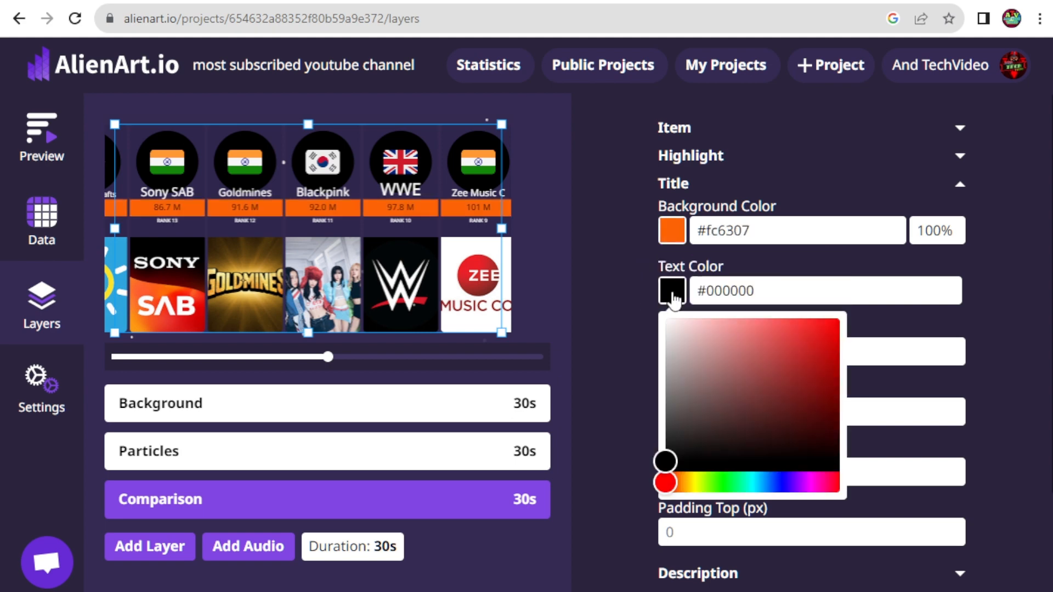
{"action": "left_click", "coordinate": [747, 482]}
{"action": "left_click", "coordinate": [697, 329]}
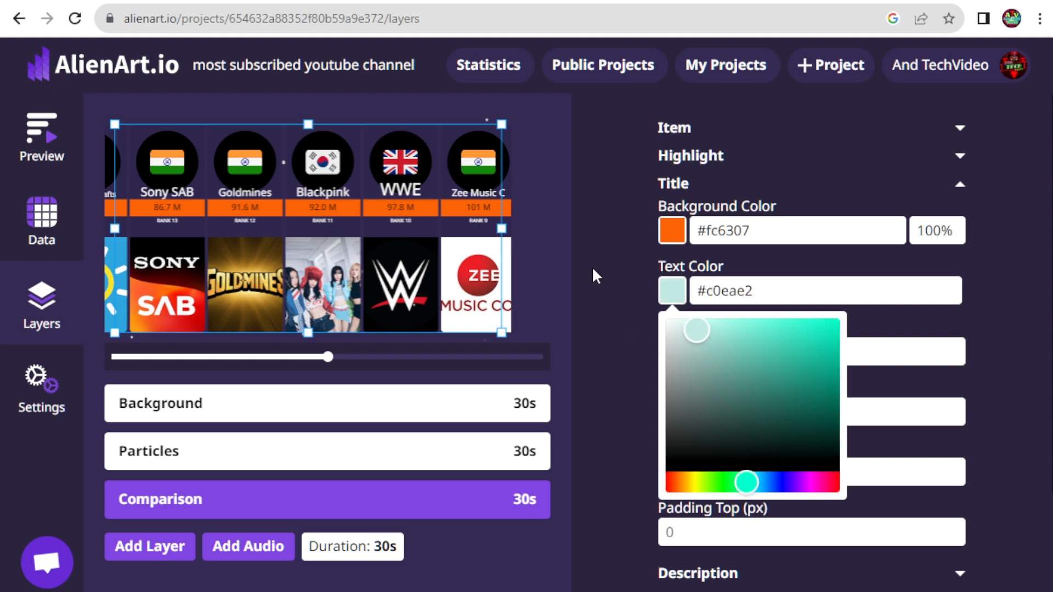
{"action": "left_click", "coordinate": [599, 249]}
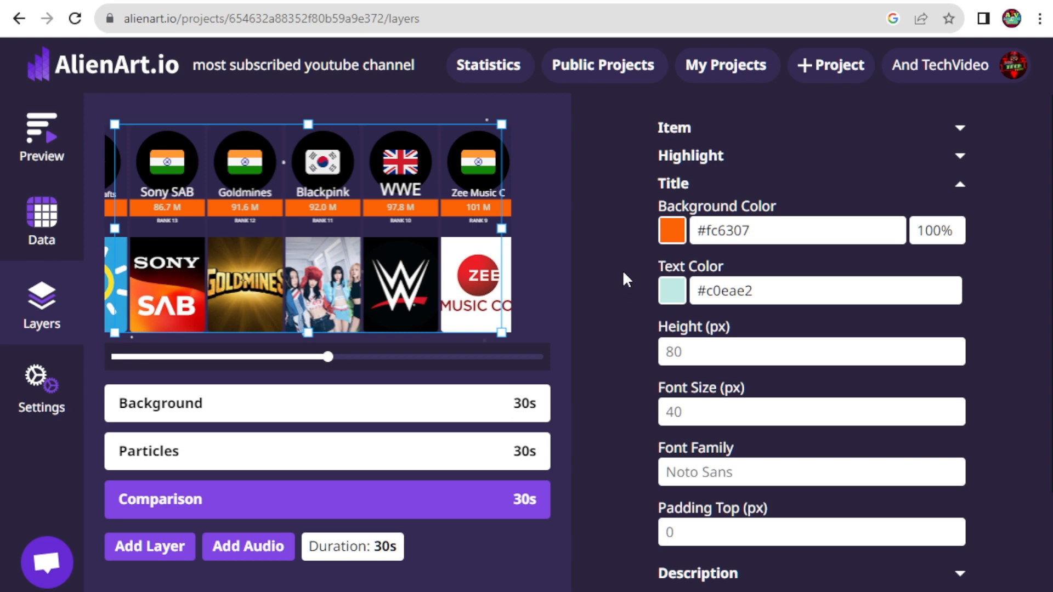
Set the Title's top padding to 20 px and close the Title settings.
{"action": "scroll", "coordinate": [623, 270], "scroll_direction": "down", "scroll_amount": 3}
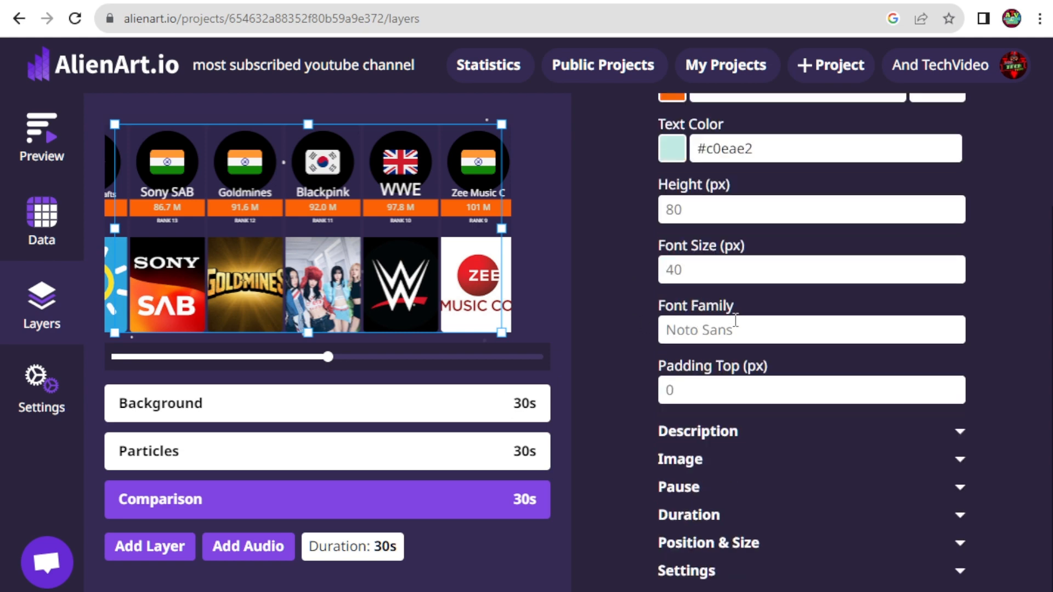
{"action": "left_click", "coordinate": [678, 390]}
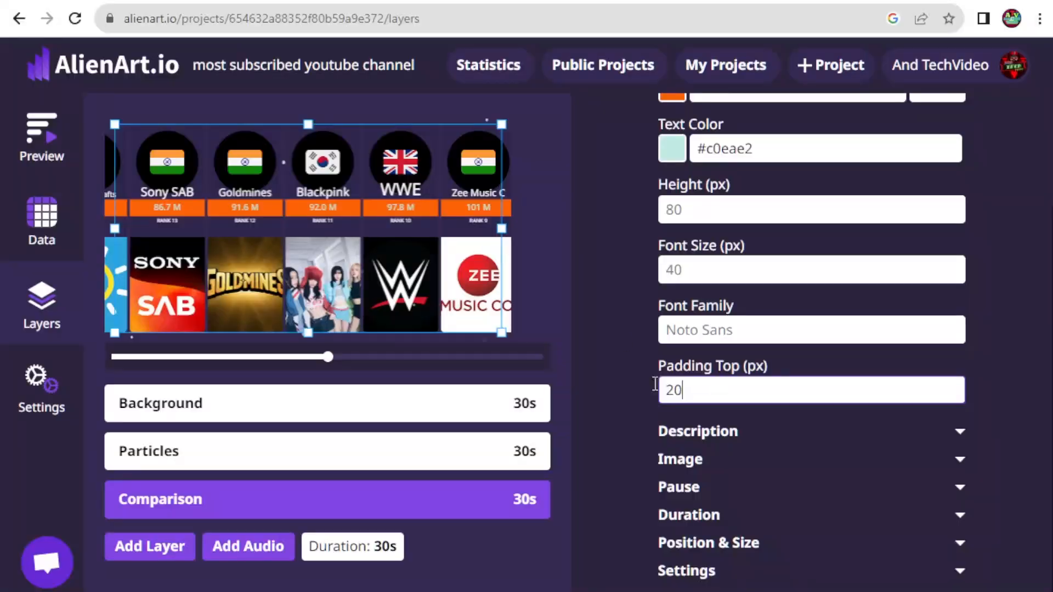
{"action": "left_click", "coordinate": [625, 342]}
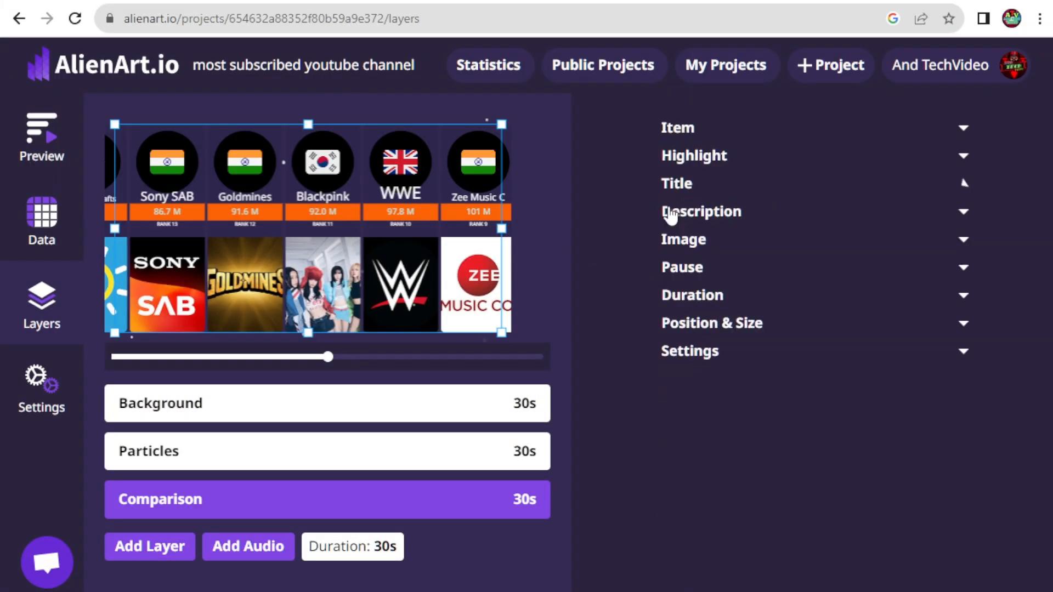
Look over the Comparison layer's Image settings and preview the comparison video.
{"action": "left_click", "coordinate": [683, 239]}
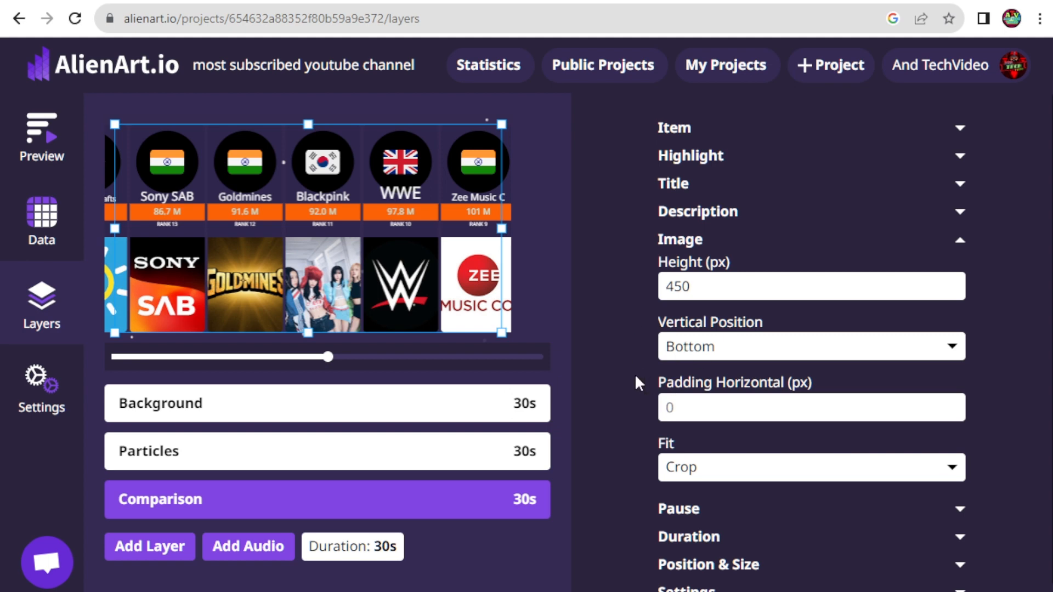
{"action": "left_click", "coordinate": [713, 239]}
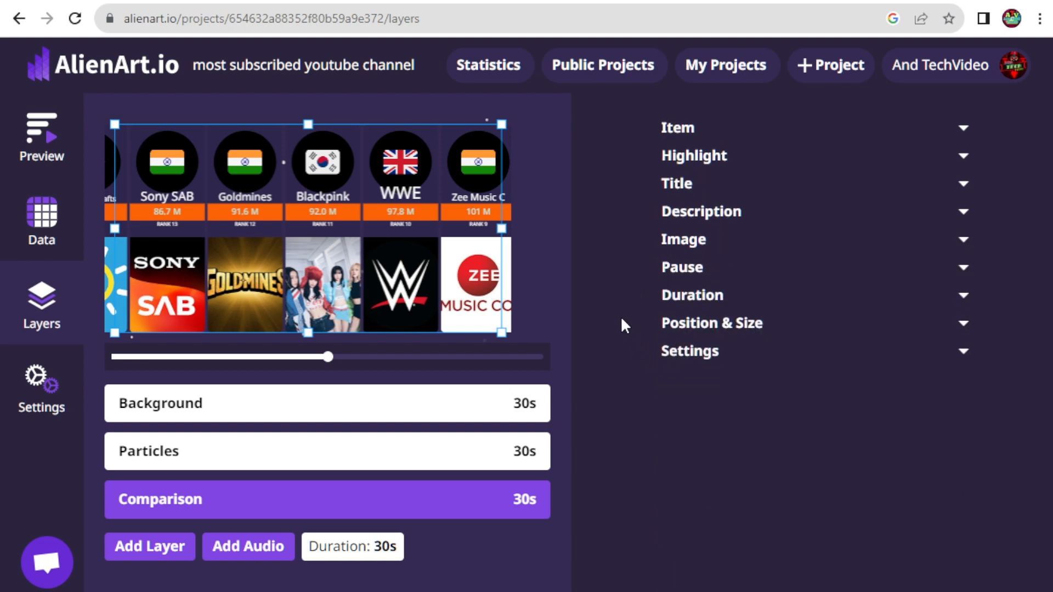
{"action": "left_click", "coordinate": [41, 139]}
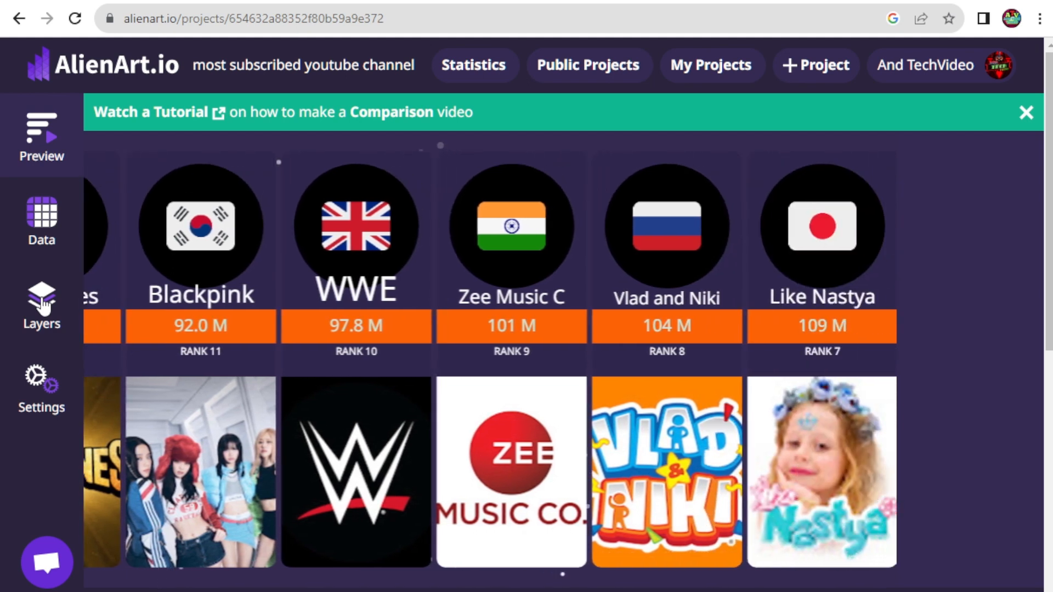
Return to the layers and set the space between the Comparison layer's items to 20 px.
{"action": "left_click", "coordinate": [43, 305]}
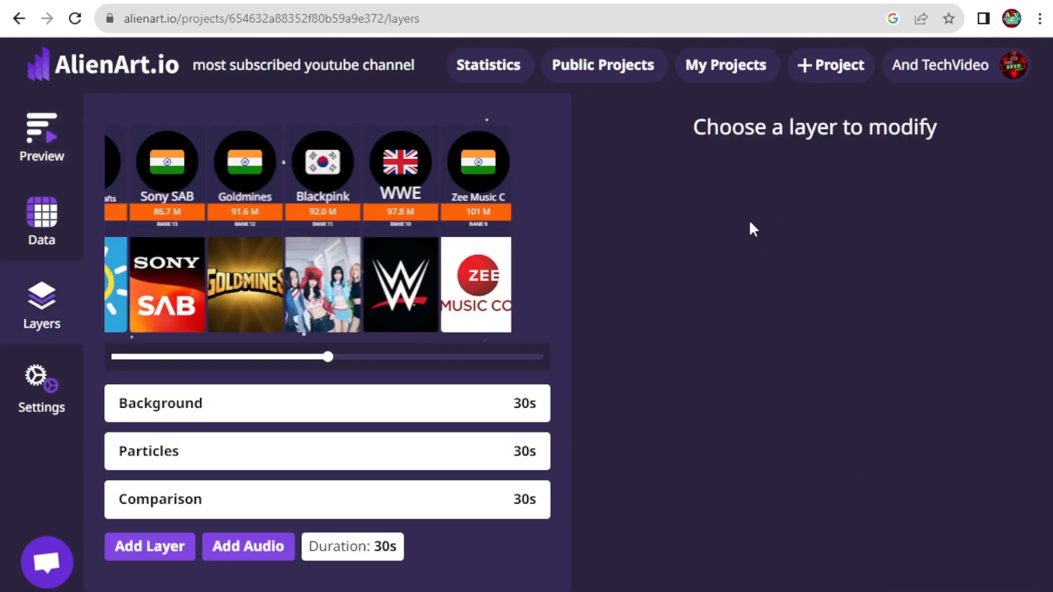
{"action": "left_click", "coordinate": [236, 501]}
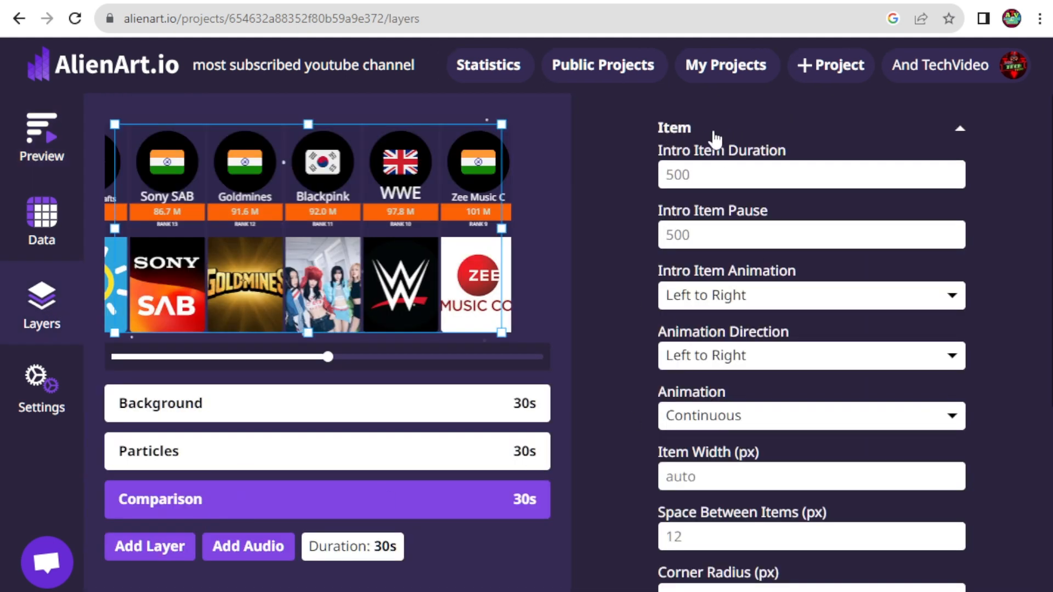
{"action": "left_click", "coordinate": [689, 174]}
{"action": "left_click", "coordinate": [684, 238]}
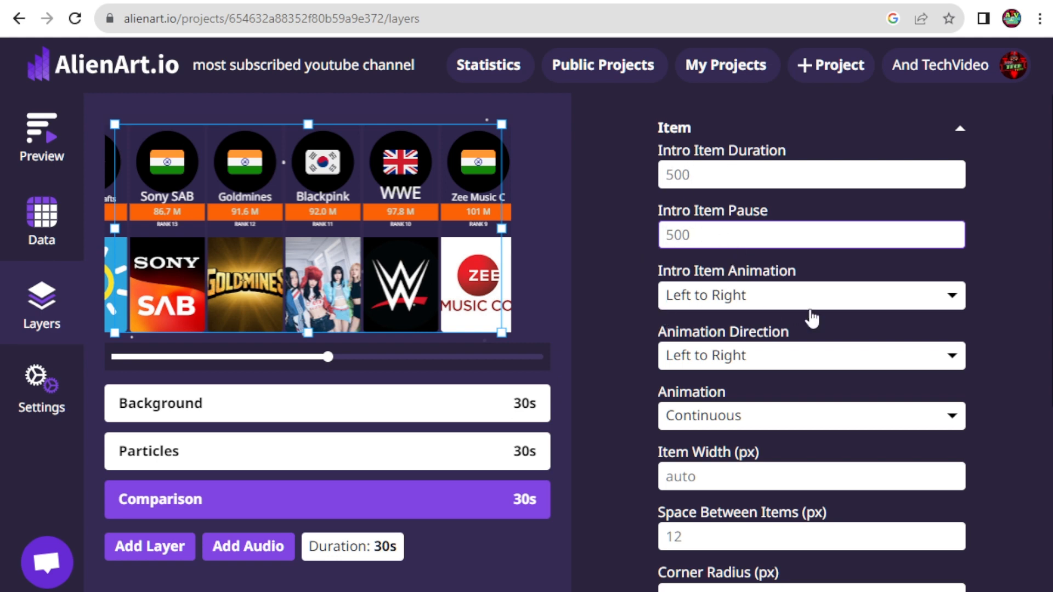
{"action": "left_click", "coordinate": [835, 305]}
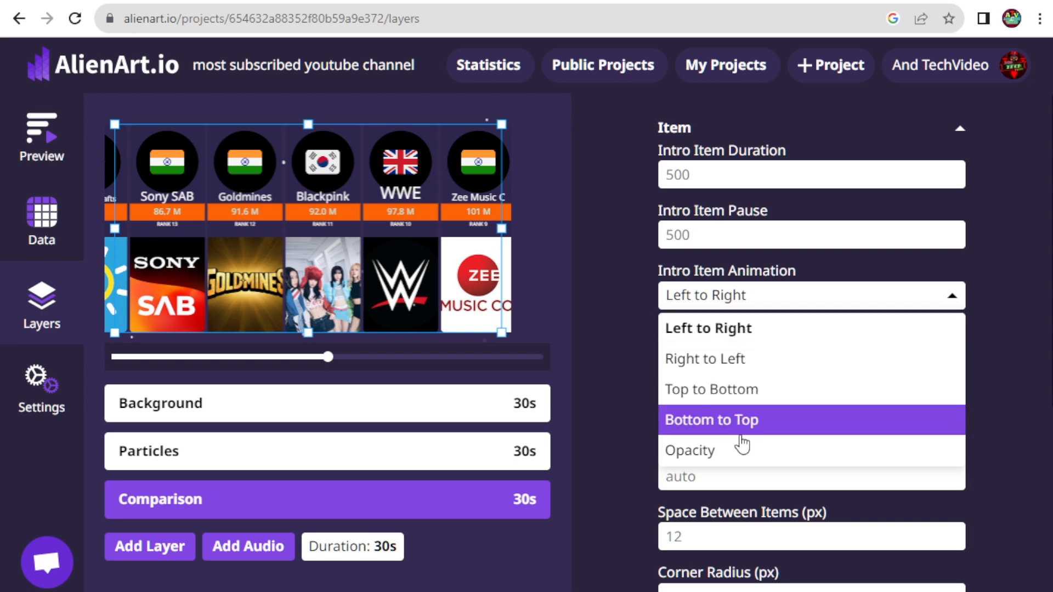
{"action": "left_click", "coordinate": [622, 301]}
{"action": "scroll", "coordinate": [619, 291], "scroll_direction": "down", "scroll_amount": 3}
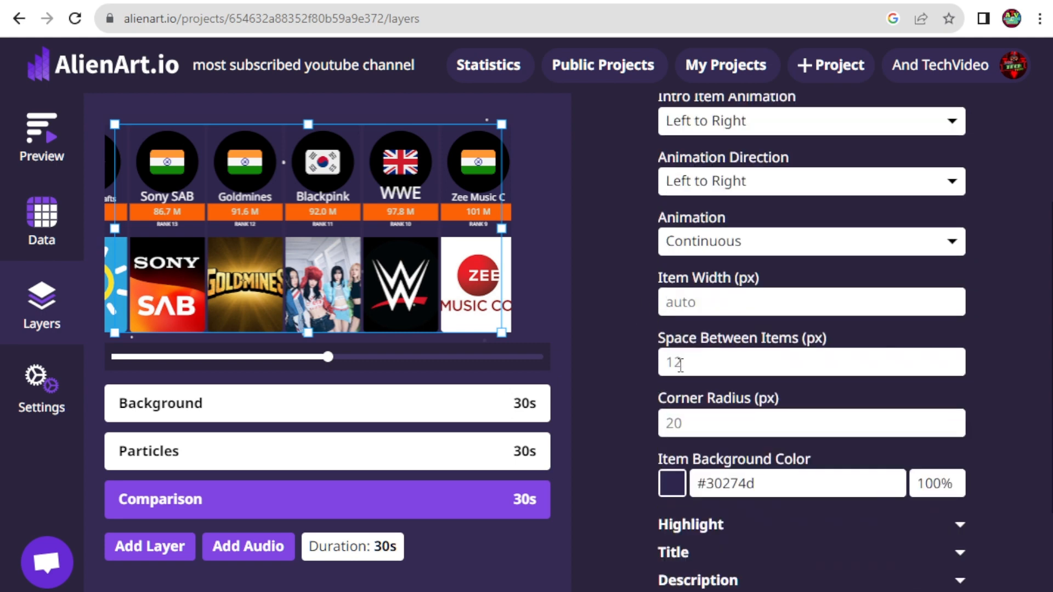
{"action": "double_click", "coordinate": [680, 363]}
{"action": "type", "text": "20"}
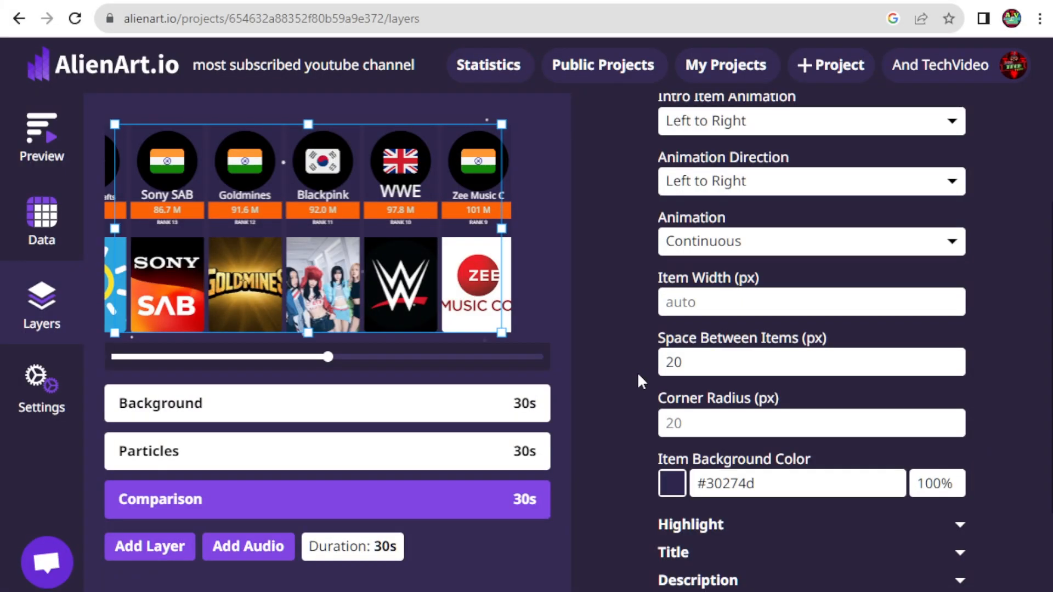
Set the Comparison layer's item background color to #dfdce9 and give the Highlight text a dark color.
{"action": "scroll", "coordinate": [637, 372], "scroll_direction": "up", "scroll_amount": 3}
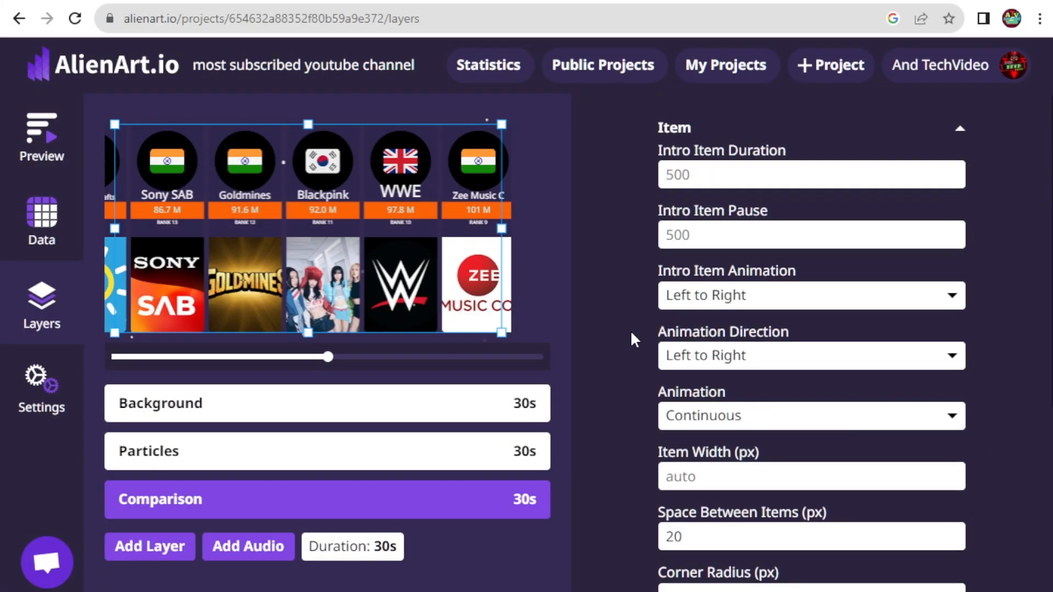
{"action": "scroll", "coordinate": [631, 333], "scroll_direction": "down", "scroll_amount": 5}
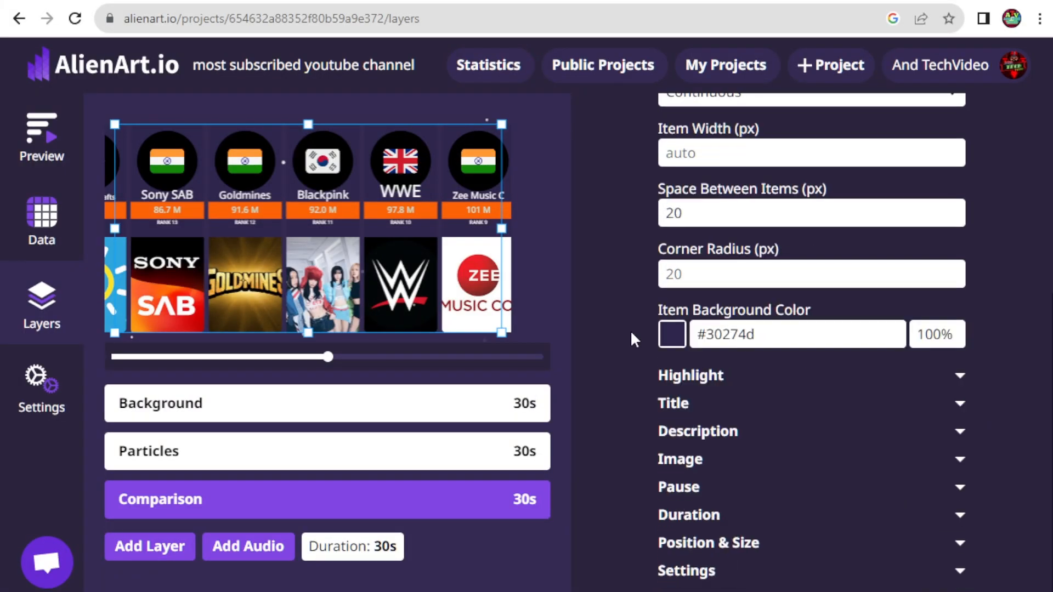
{"action": "left_click", "coordinate": [672, 334]}
{"action": "left_click", "coordinate": [675, 372]}
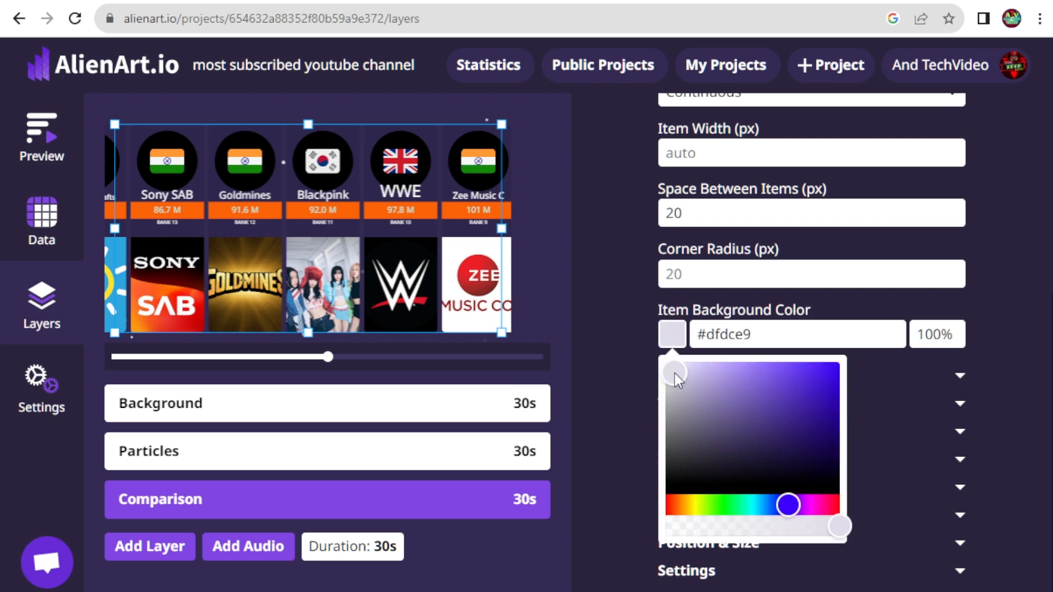
{"action": "left_click", "coordinate": [614, 319]}
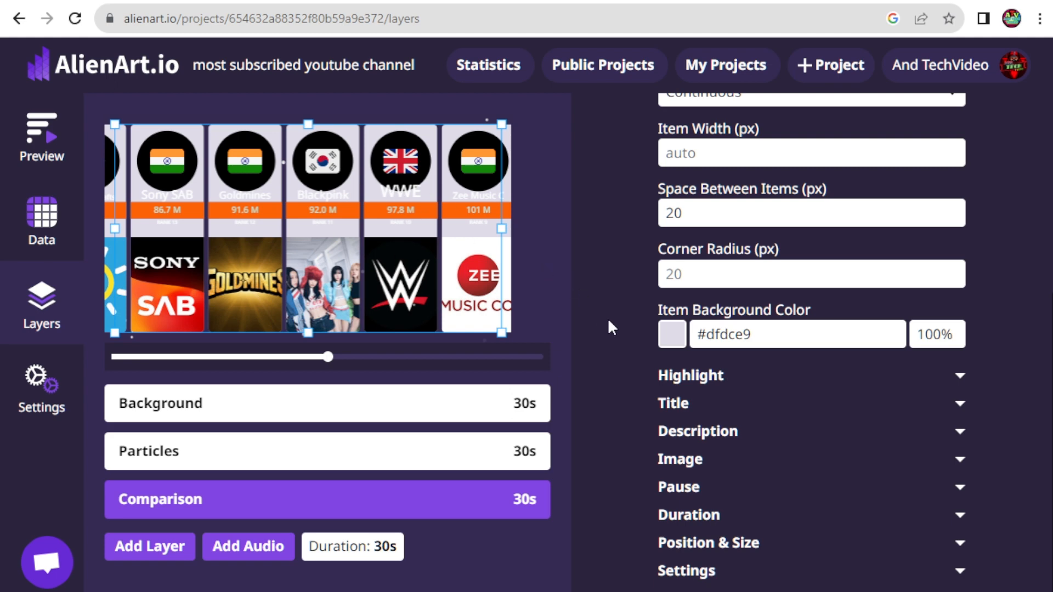
{"action": "scroll", "coordinate": [618, 304], "scroll_direction": "up", "scroll_amount": 6}
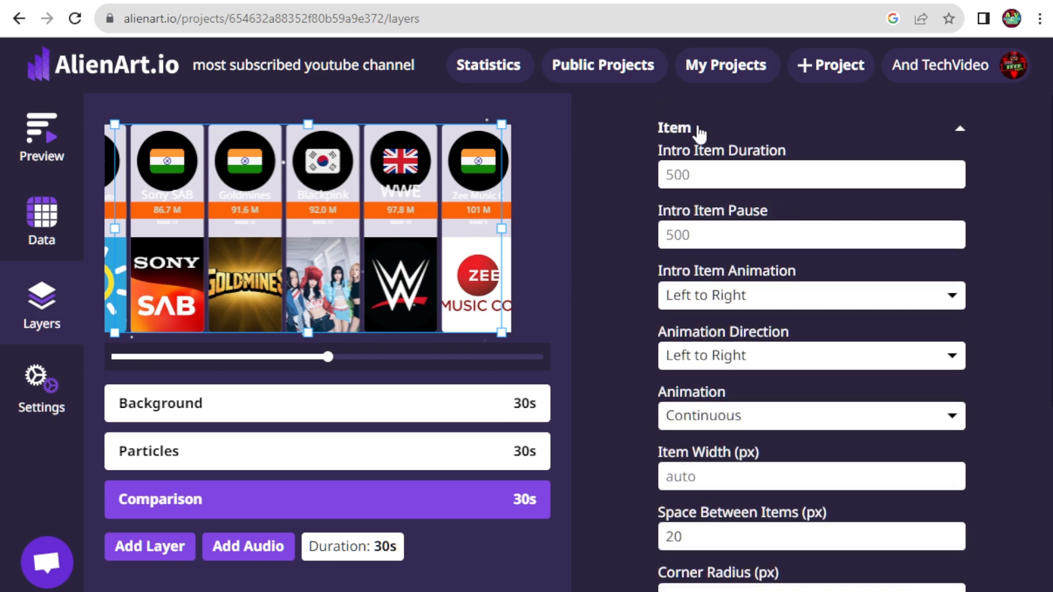
{"action": "left_click", "coordinate": [683, 130]}
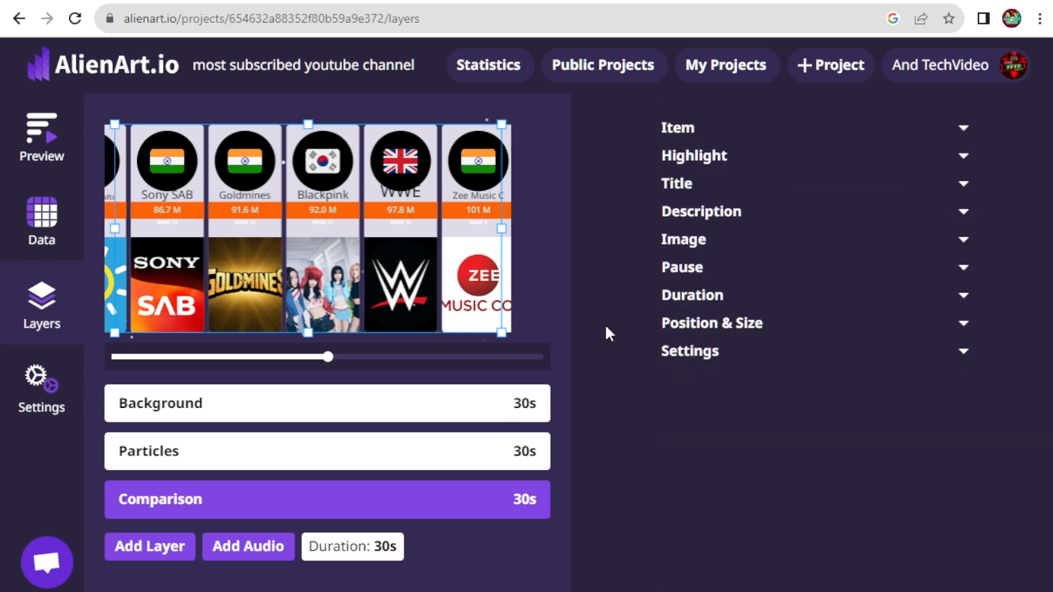
Change the Background layer's color to purple #4e28be.
{"action": "left_click", "coordinate": [324, 403]}
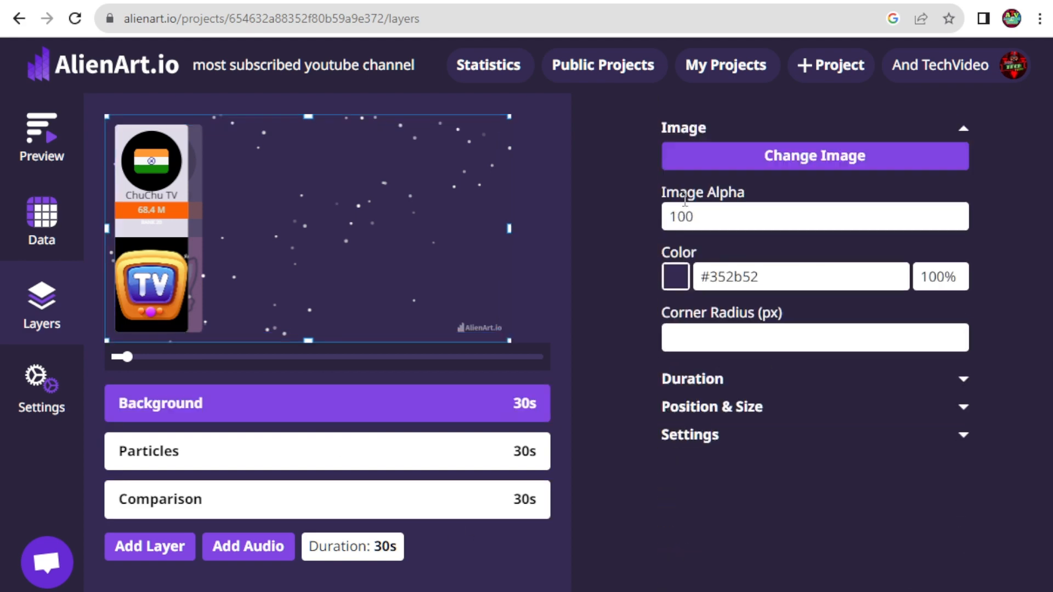
{"action": "left_click", "coordinate": [808, 158]}
{"action": "left_click", "coordinate": [851, 452]}
{"action": "left_click", "coordinate": [676, 276]}
{"action": "left_click", "coordinate": [806, 336]}
{"action": "left_click", "coordinate": [610, 256]}
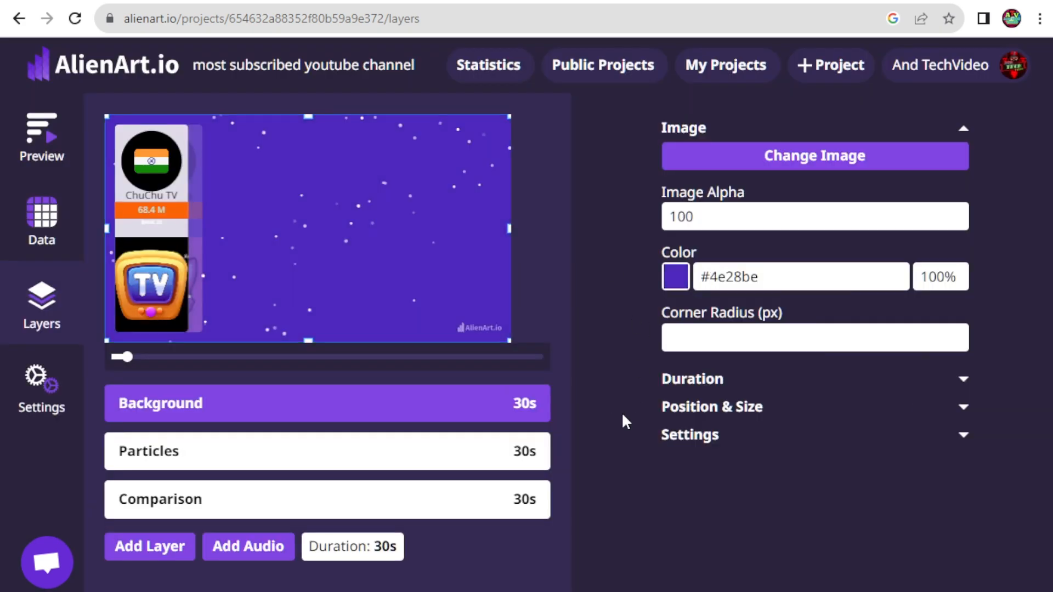
Preview the finished comparison, export it as a video and download the exported file.
{"action": "left_click", "coordinate": [46, 132]}
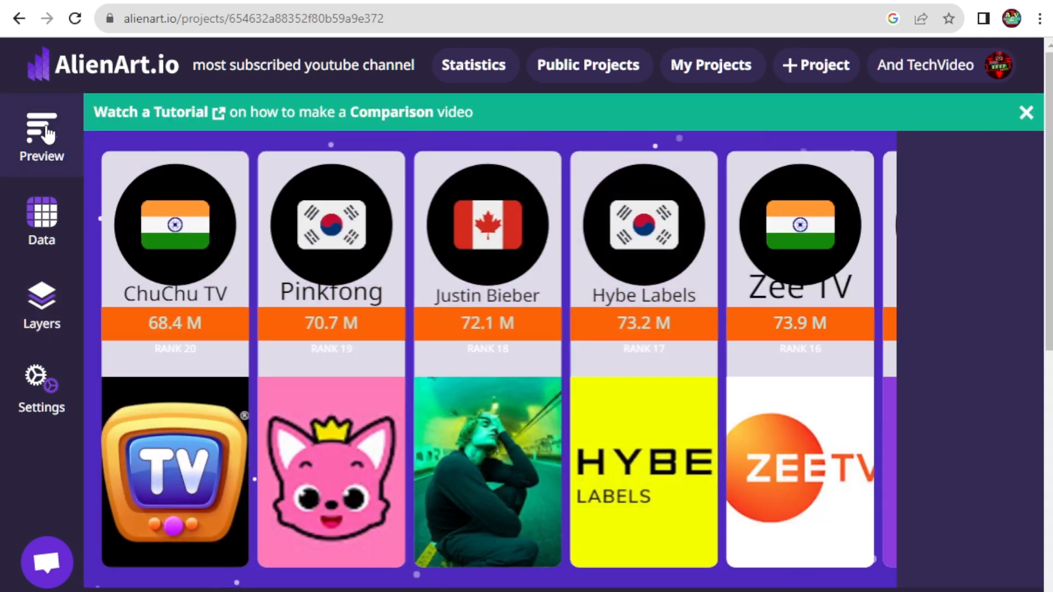
{"action": "scroll", "coordinate": [423, 268], "scroll_direction": "down", "scroll_amount": 6}
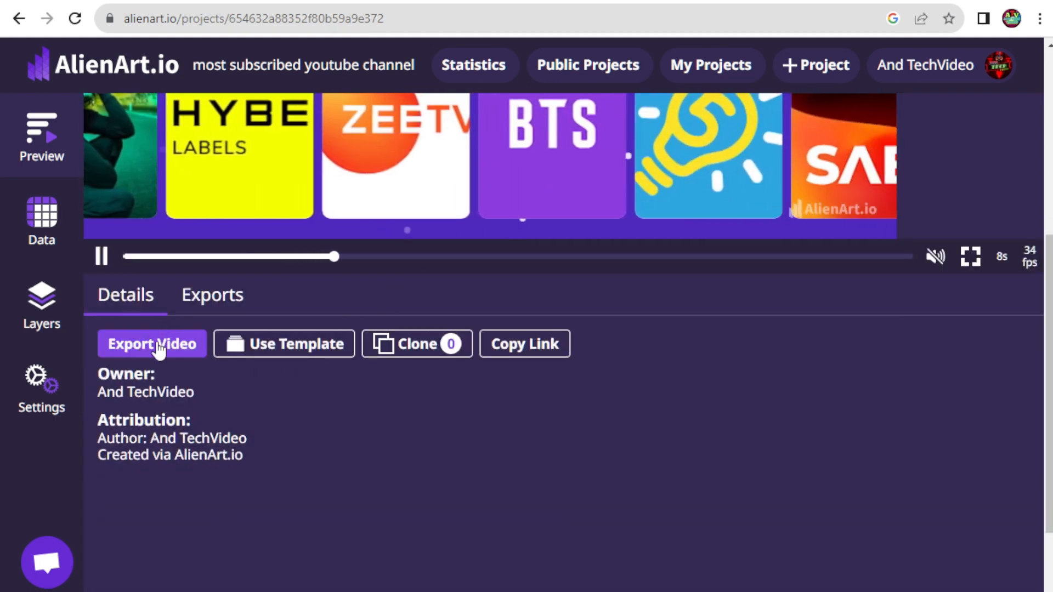
{"action": "left_click", "coordinate": [155, 346]}
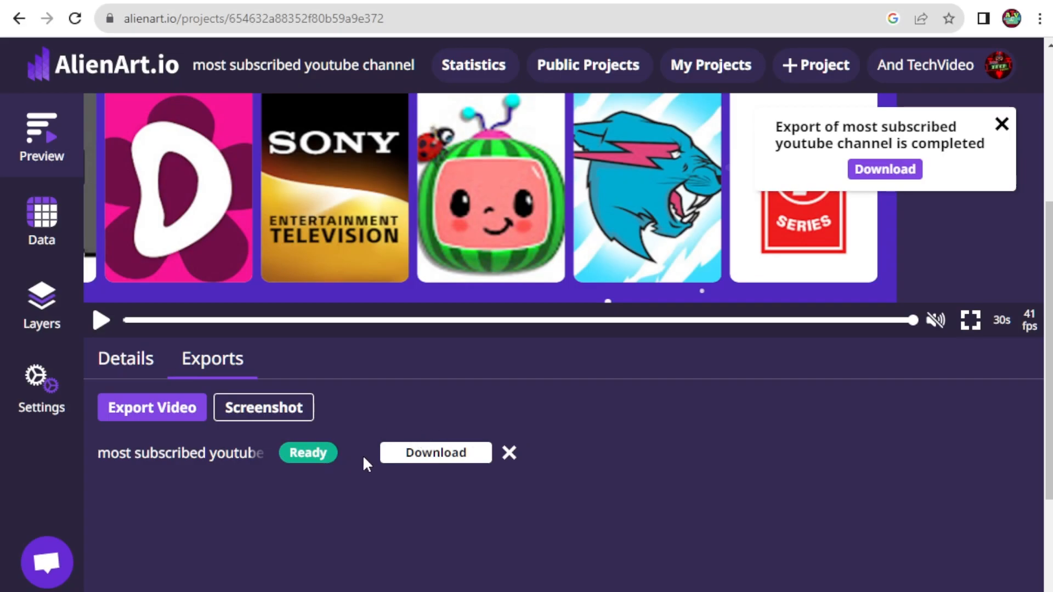
{"action": "left_click", "coordinate": [438, 453]}
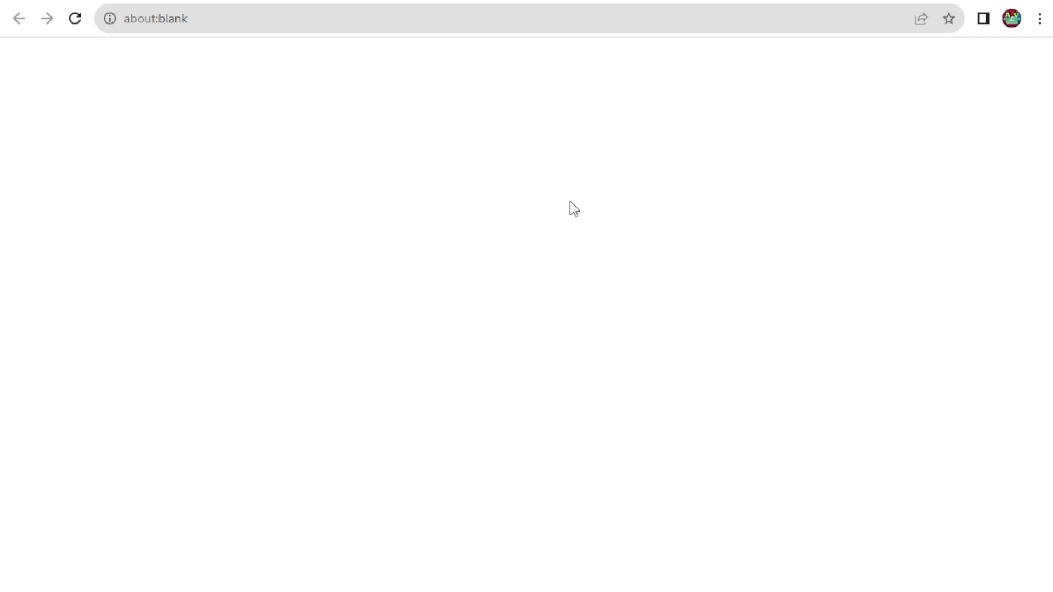